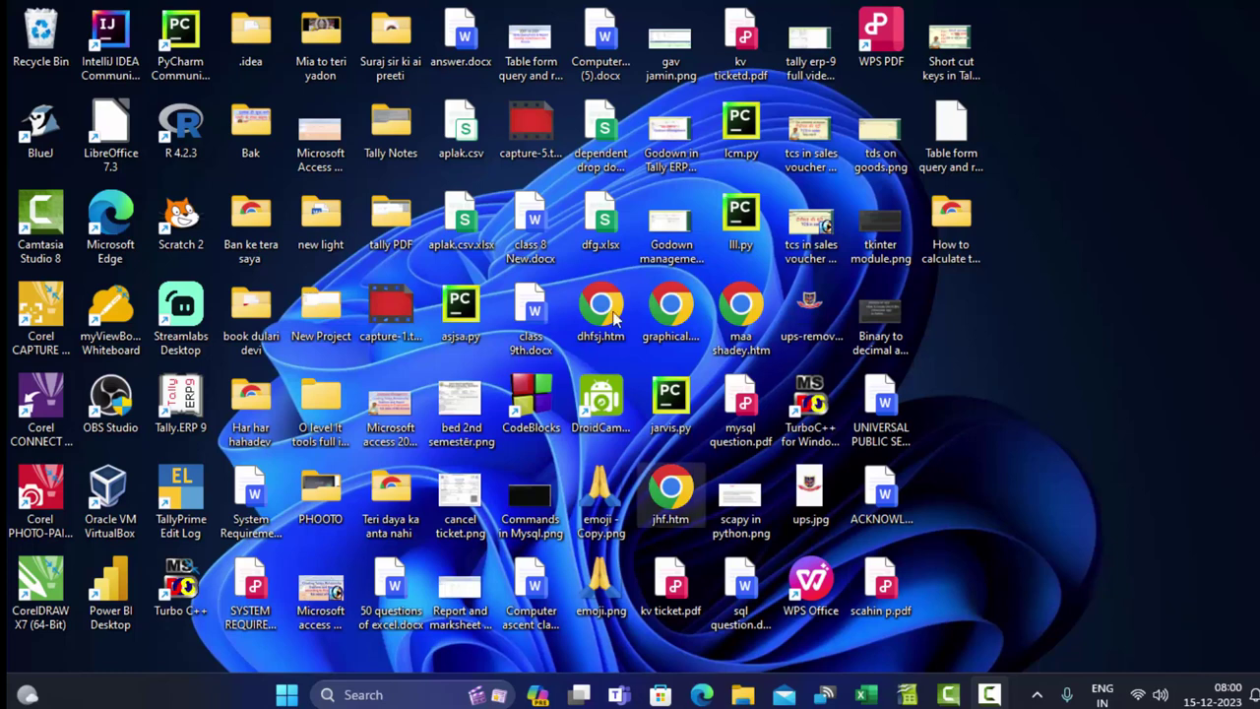
- Refresh the Windows desktop, then start Excel from the taskbar with a blank Book1 workbook
right_click(1056, 211)
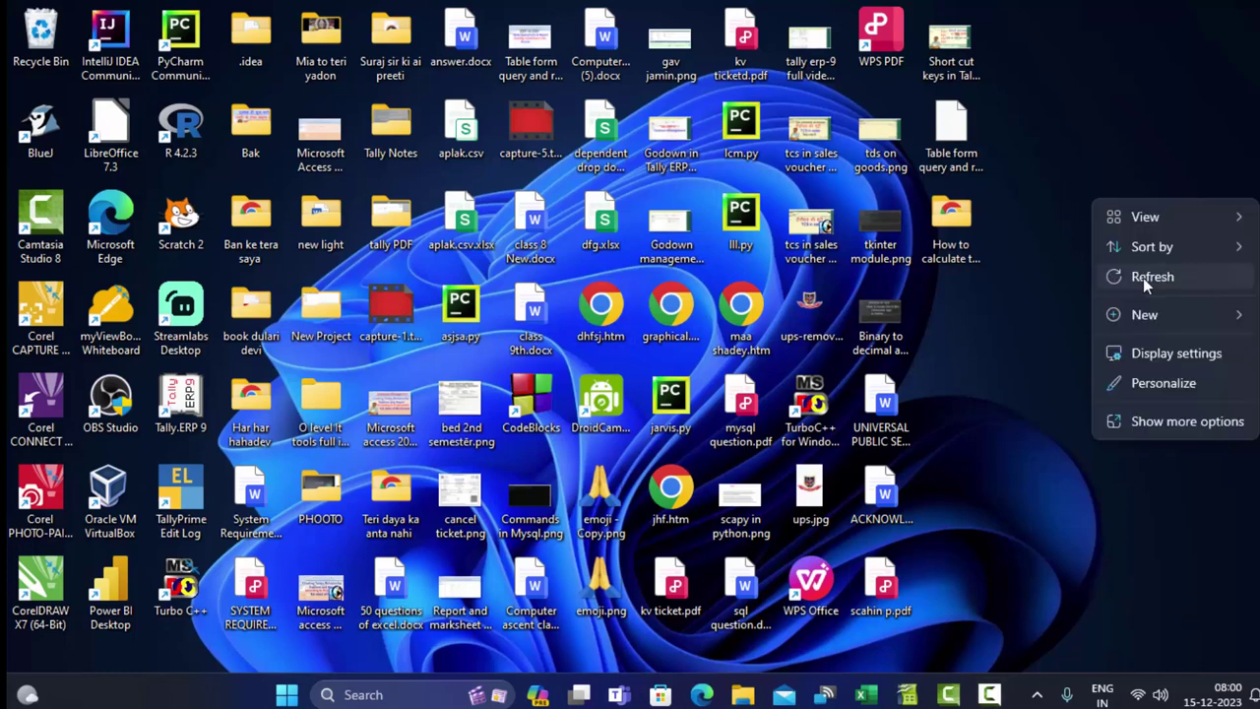
left_click(1143, 278)
right_click(1075, 204)
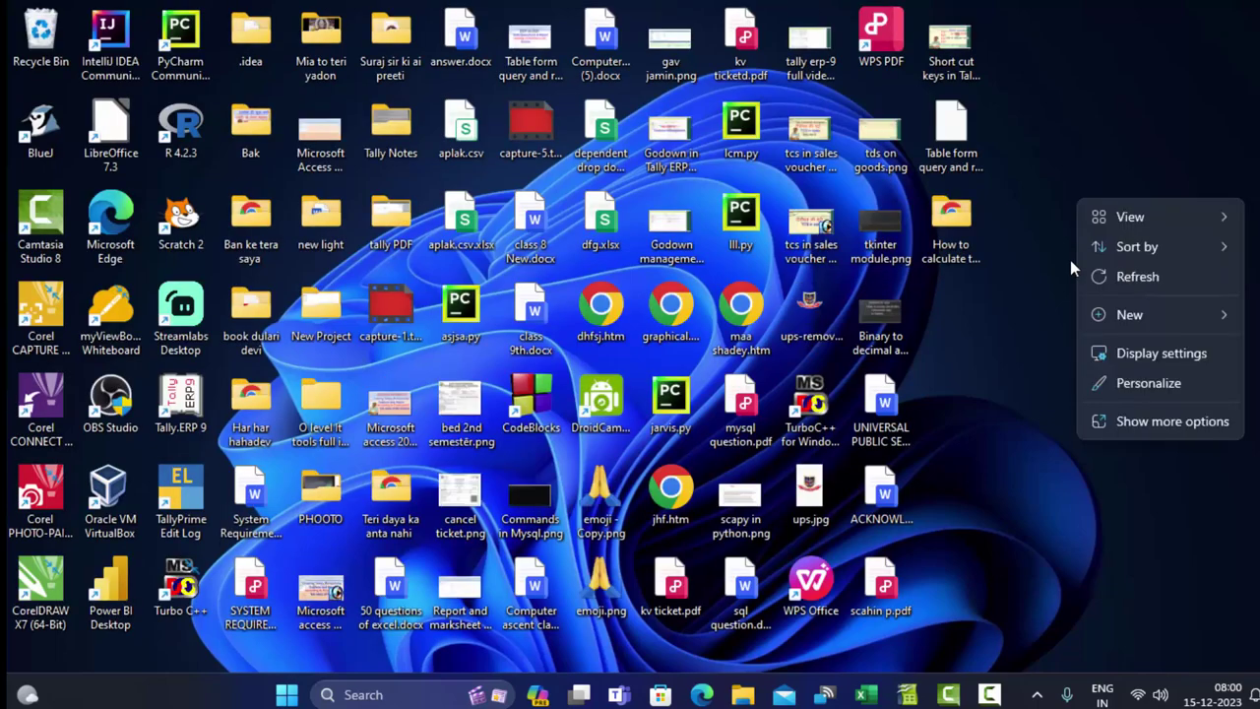
left_click(1120, 283)
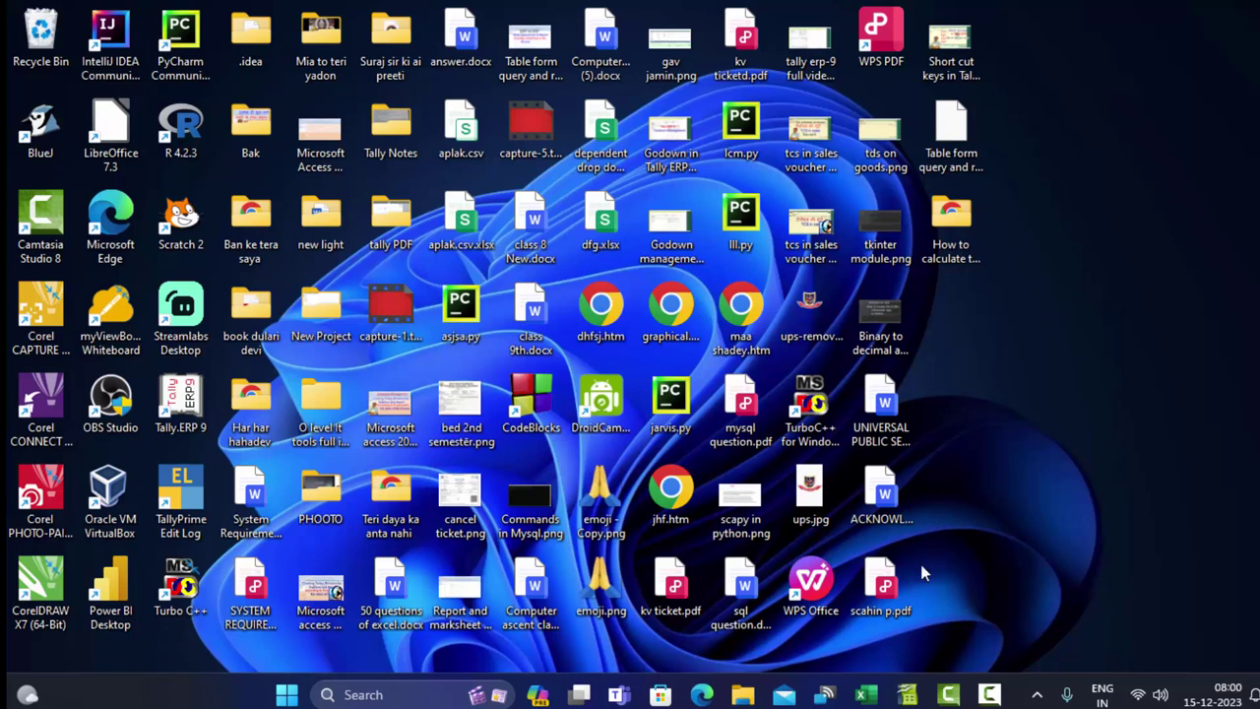
left_click(864, 694)
- In a column D cell, begin =DATE with RANDBETWEEN(2000,2024) as the year argument
left_click(315, 283)
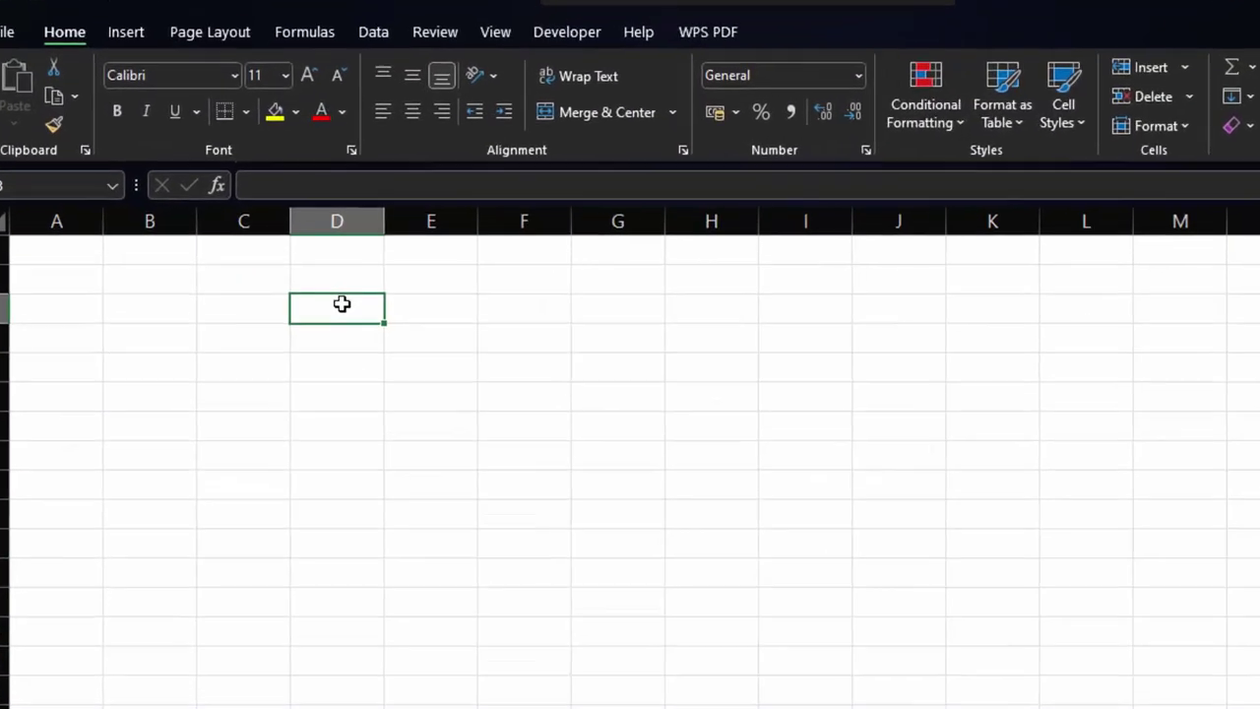
type("=da")
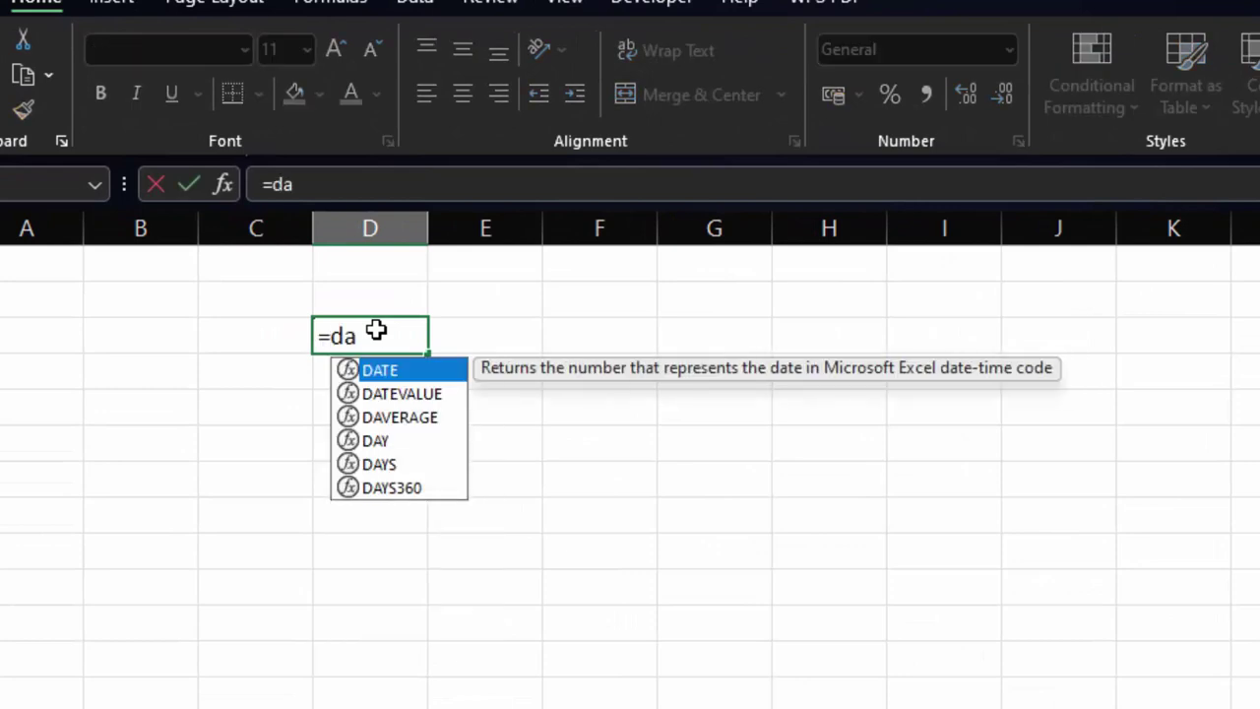
type("te")
key("Tab")
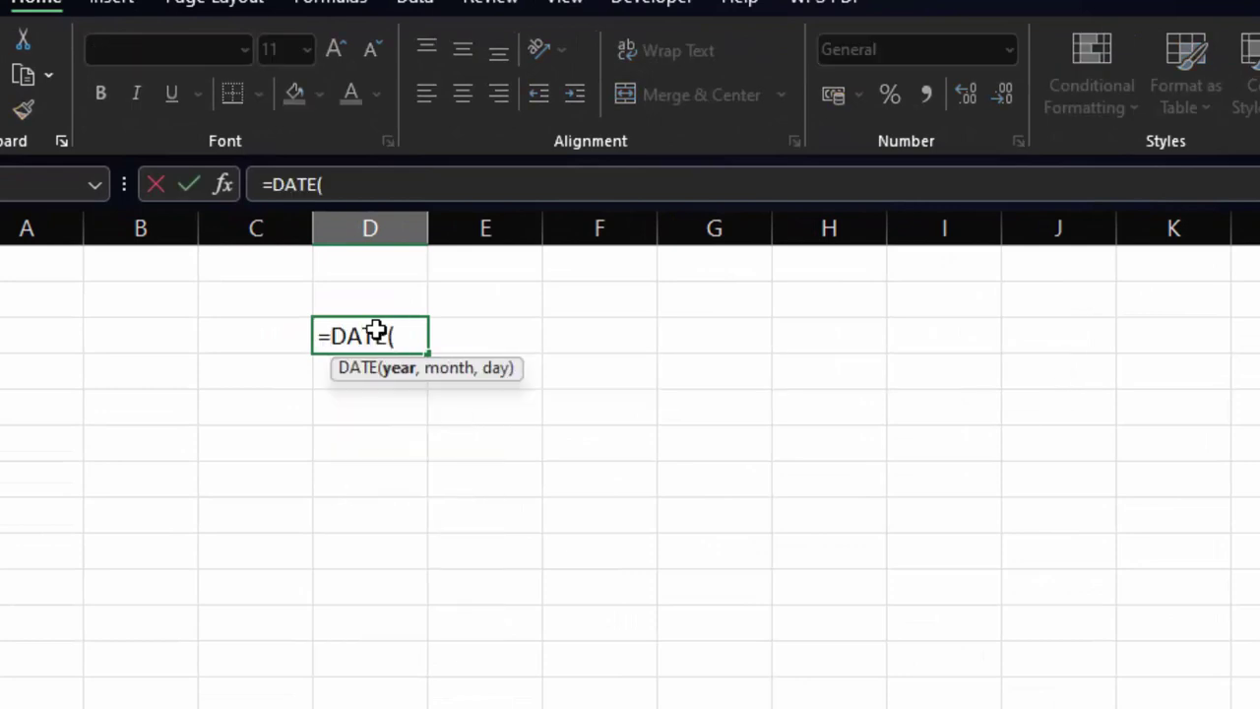
type("ra")
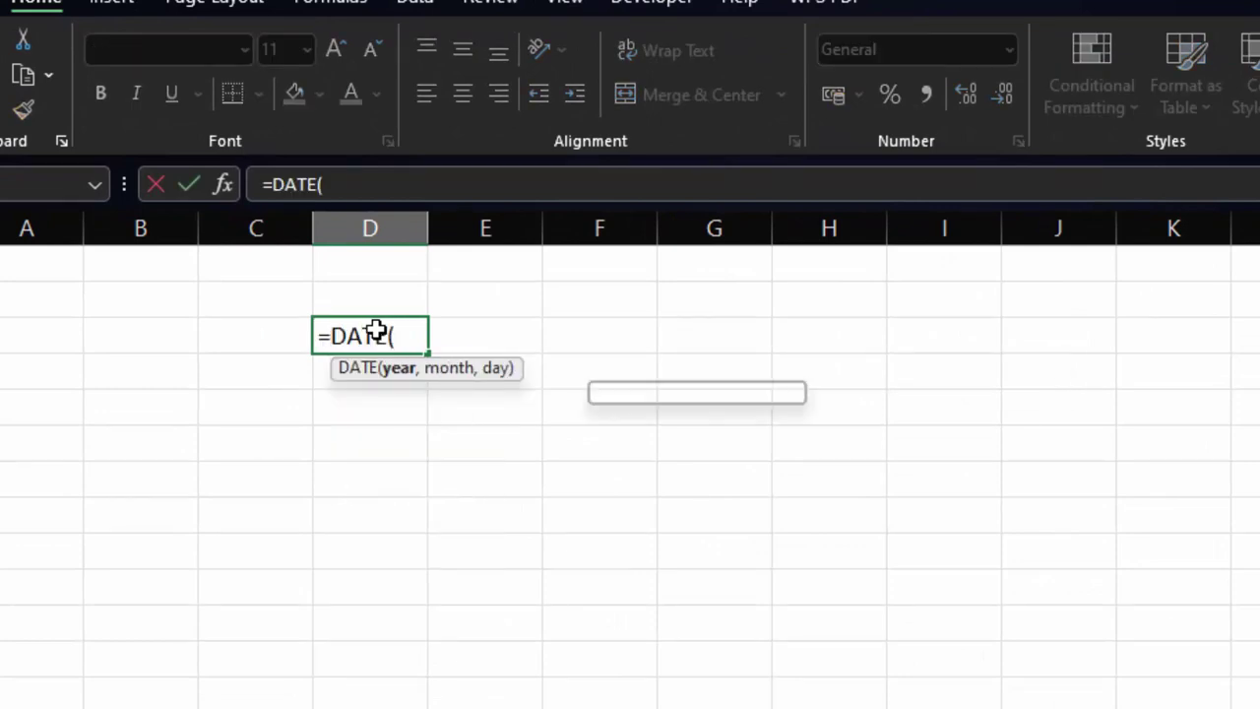
key("Down")
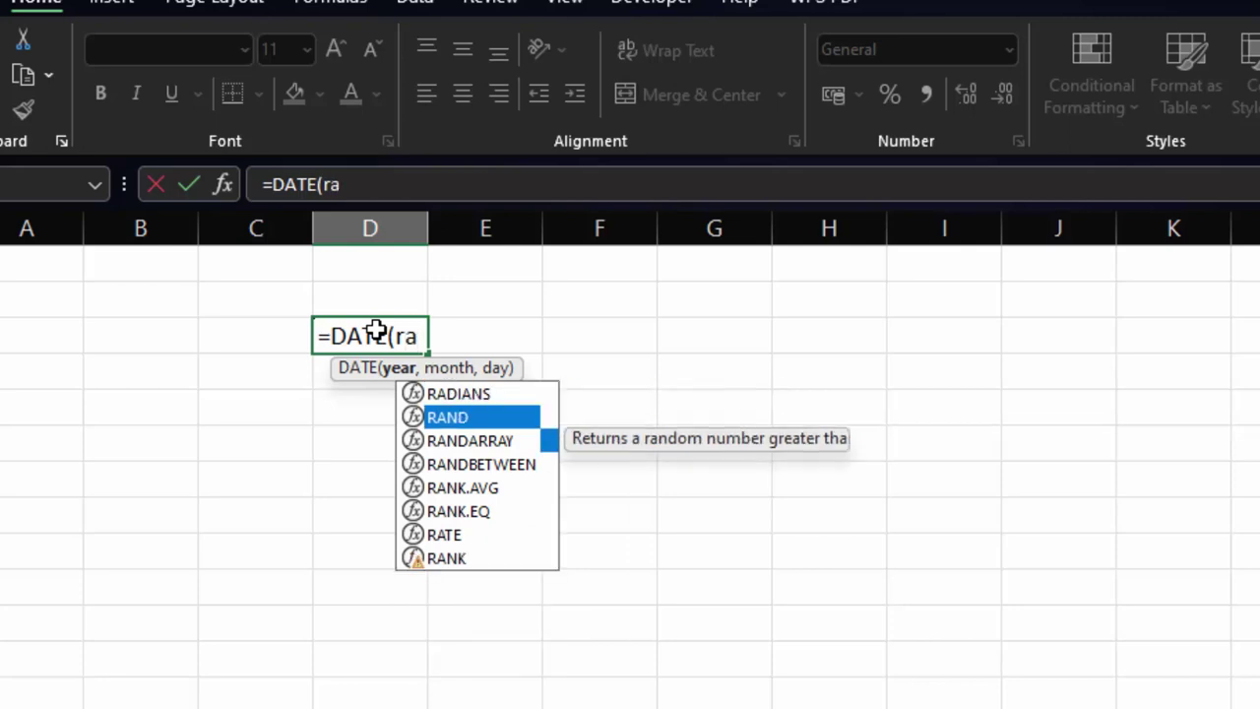
key("Down")
key("Down")
key("Tab")
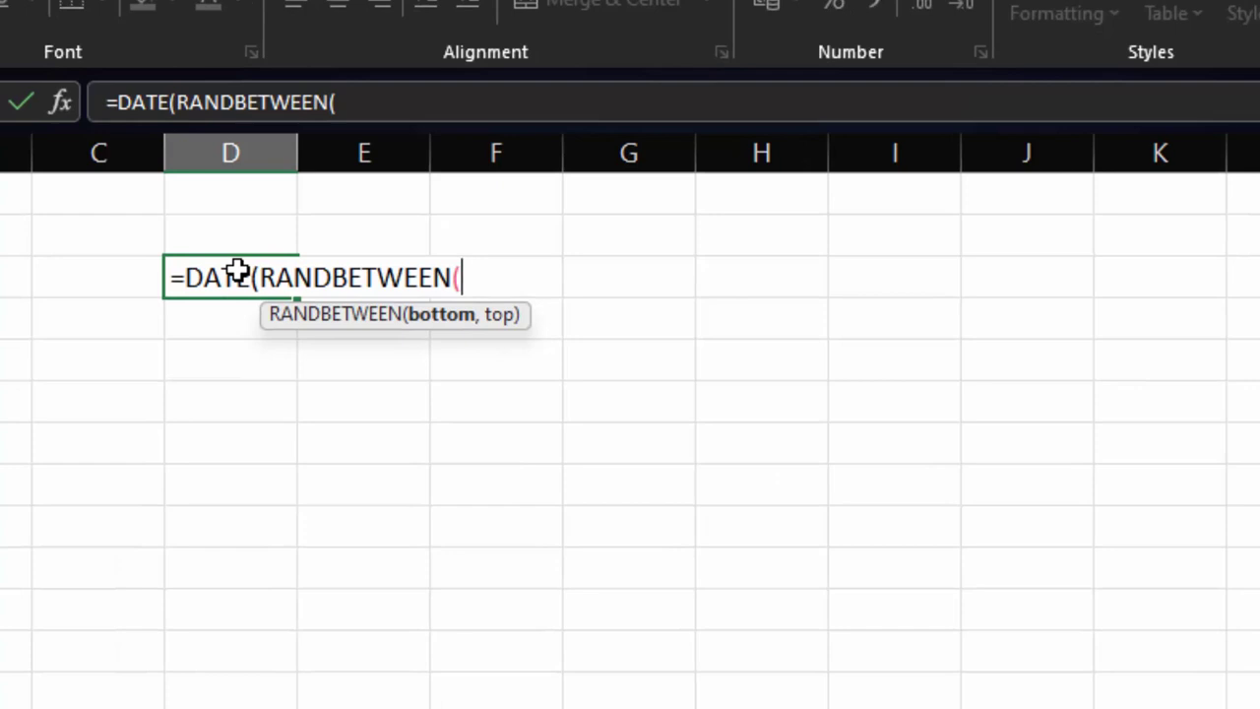
type("2")
type("000")
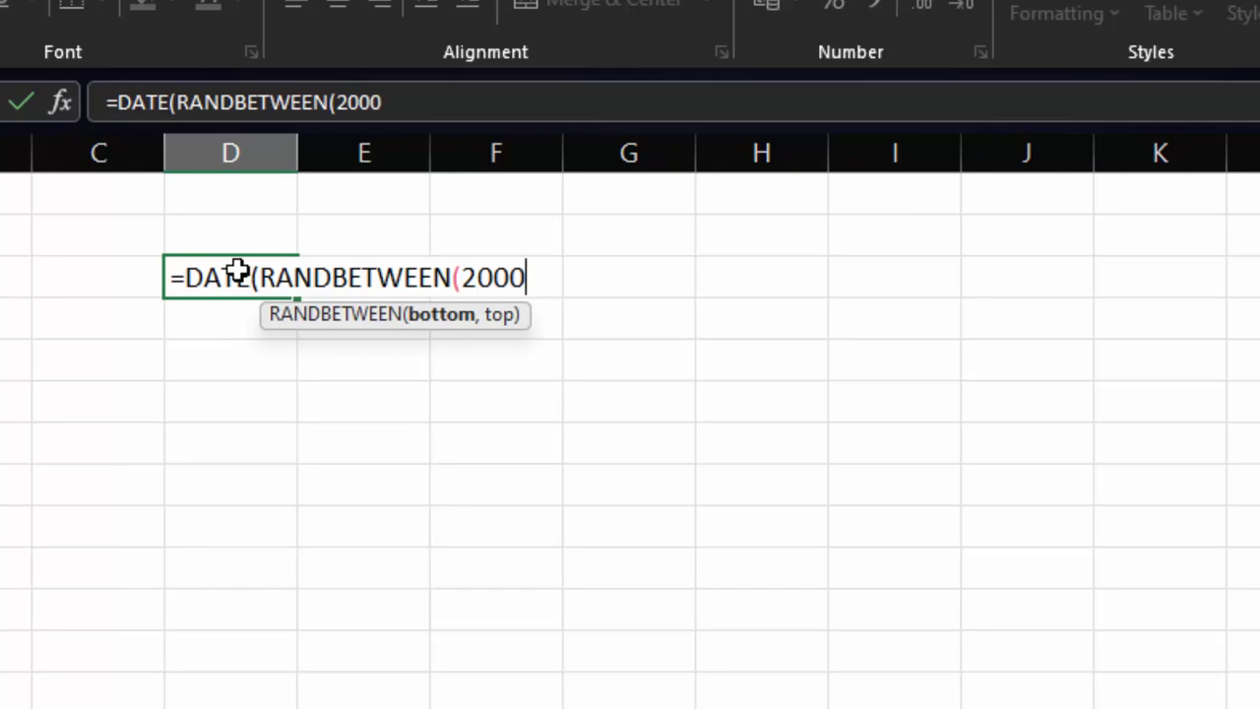
type(",202")
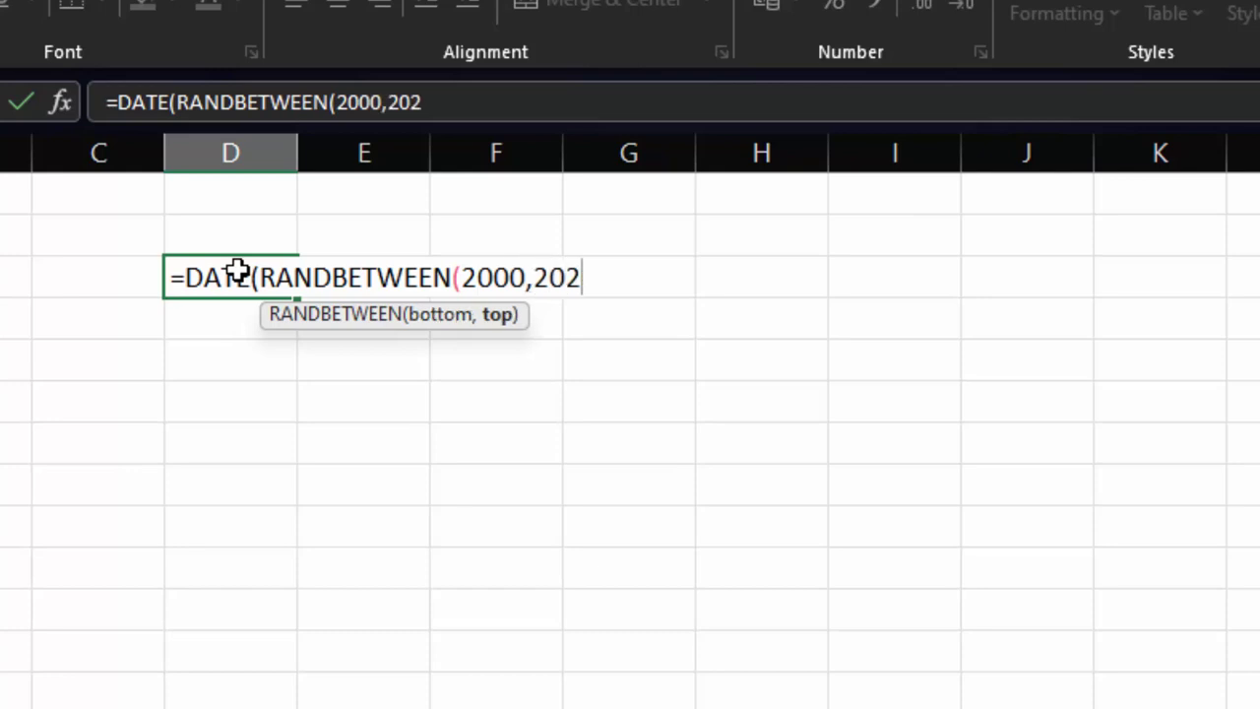
type("4")
type(")")
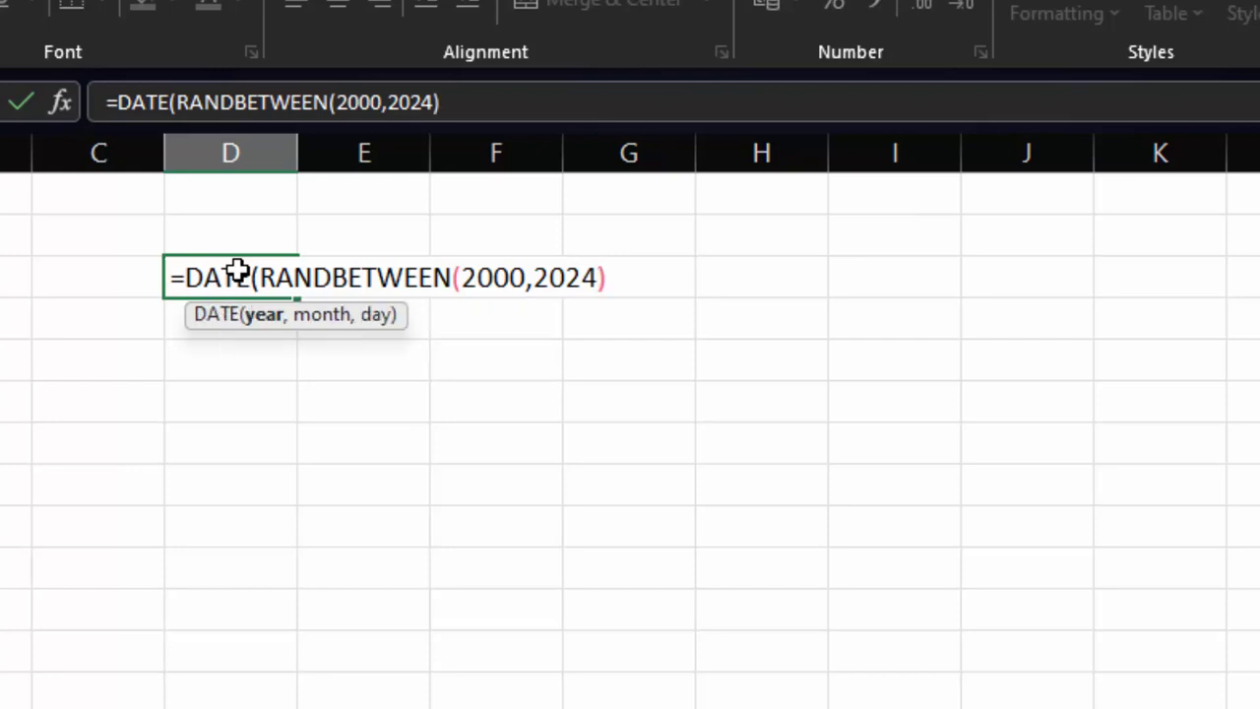
type(",")
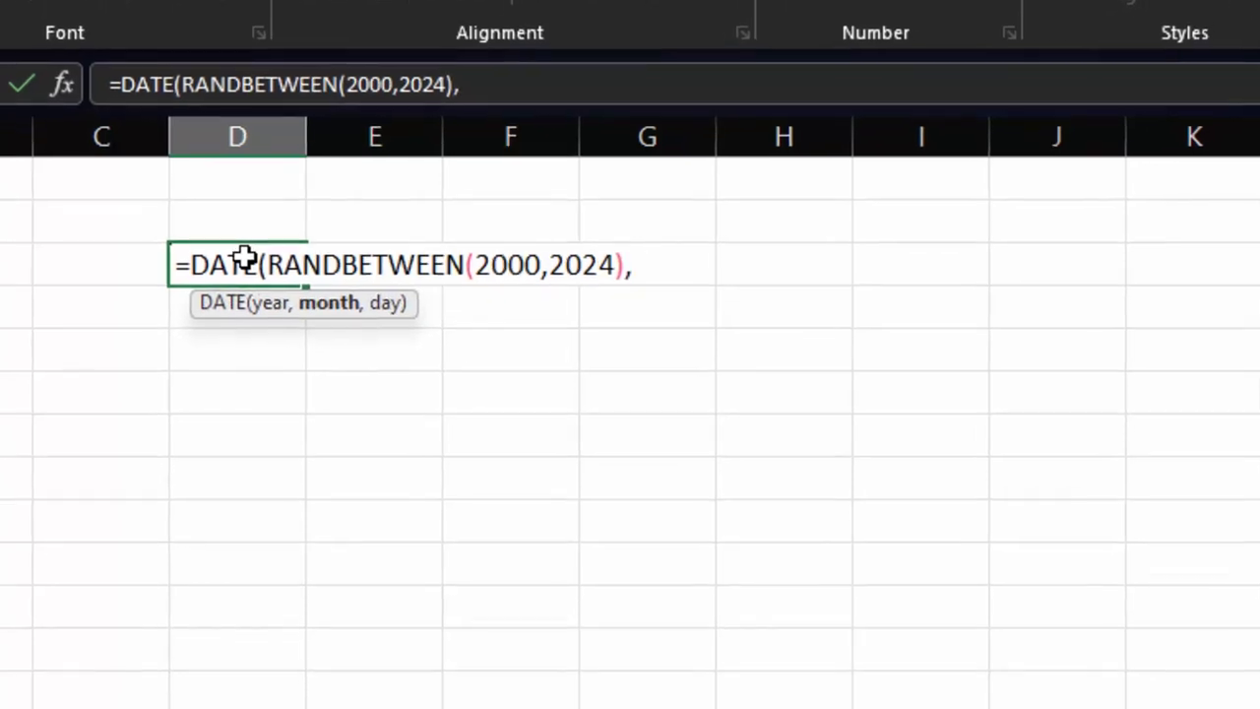
type("r")
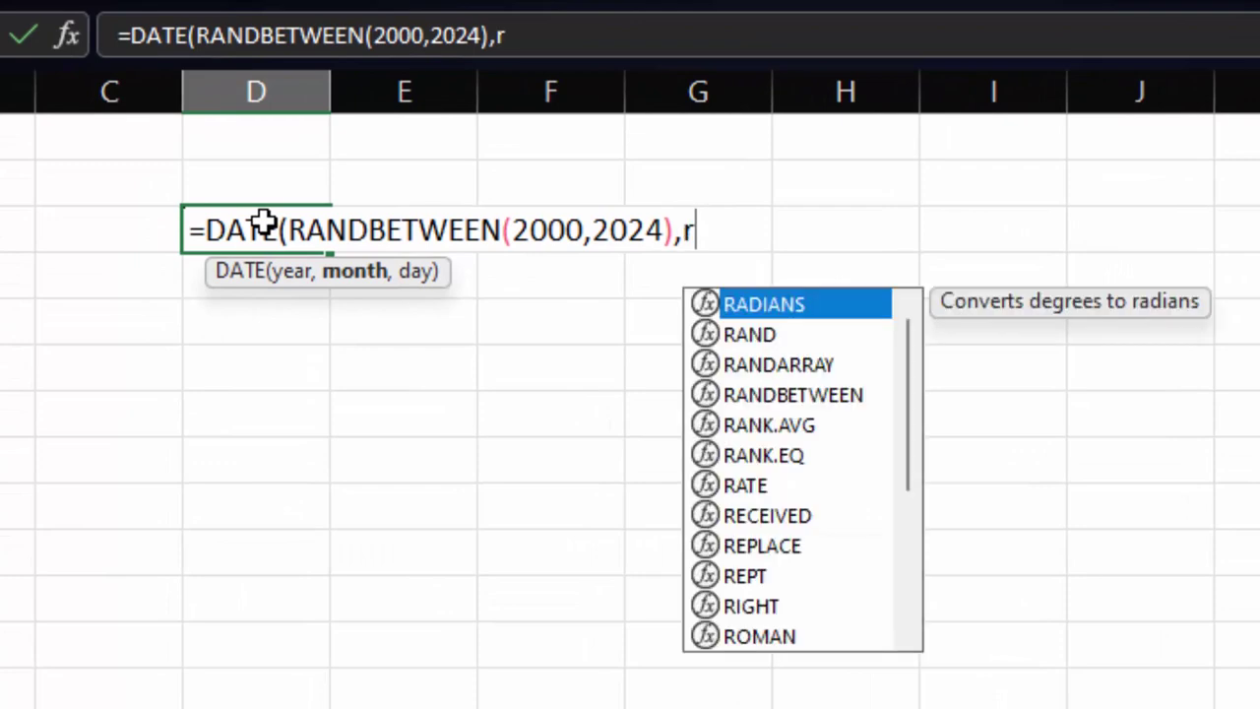
type("a")
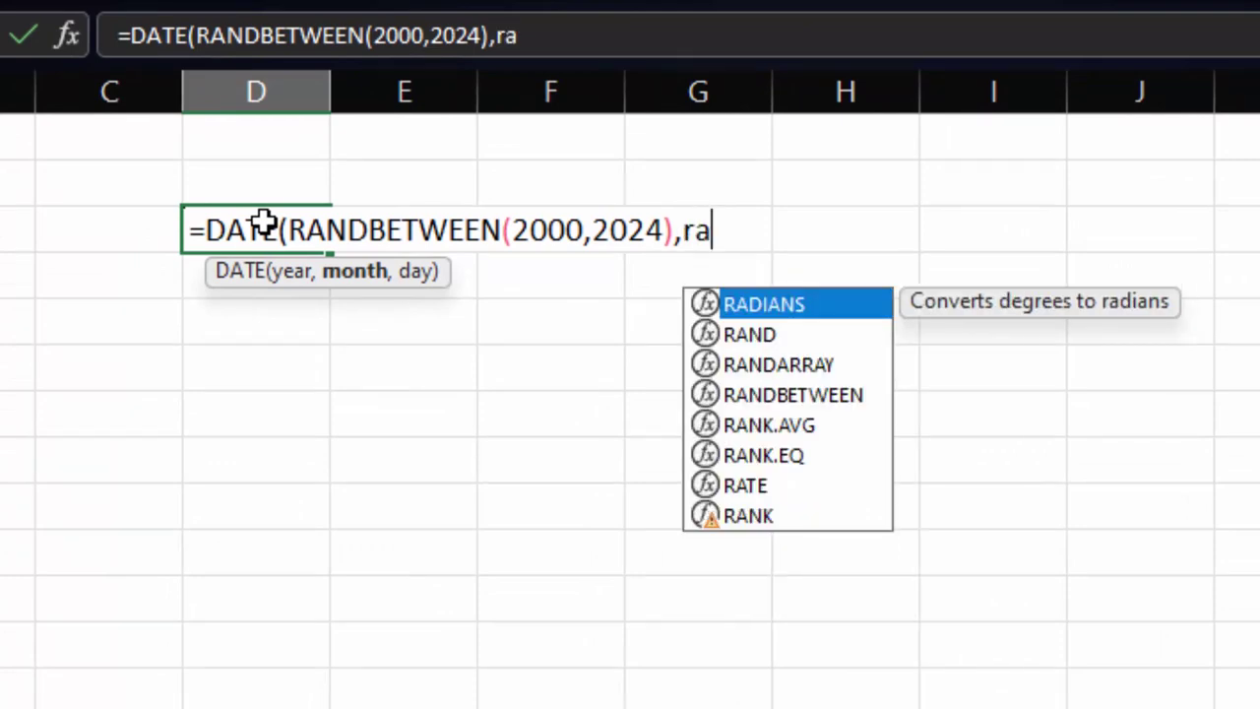
- Add RANDBETWEEN(1,12) for the month and RANDBETWEEN(1,31) for the day, then enter the formula
key("Down")
key("Down")
key("Down")
key("Tab")
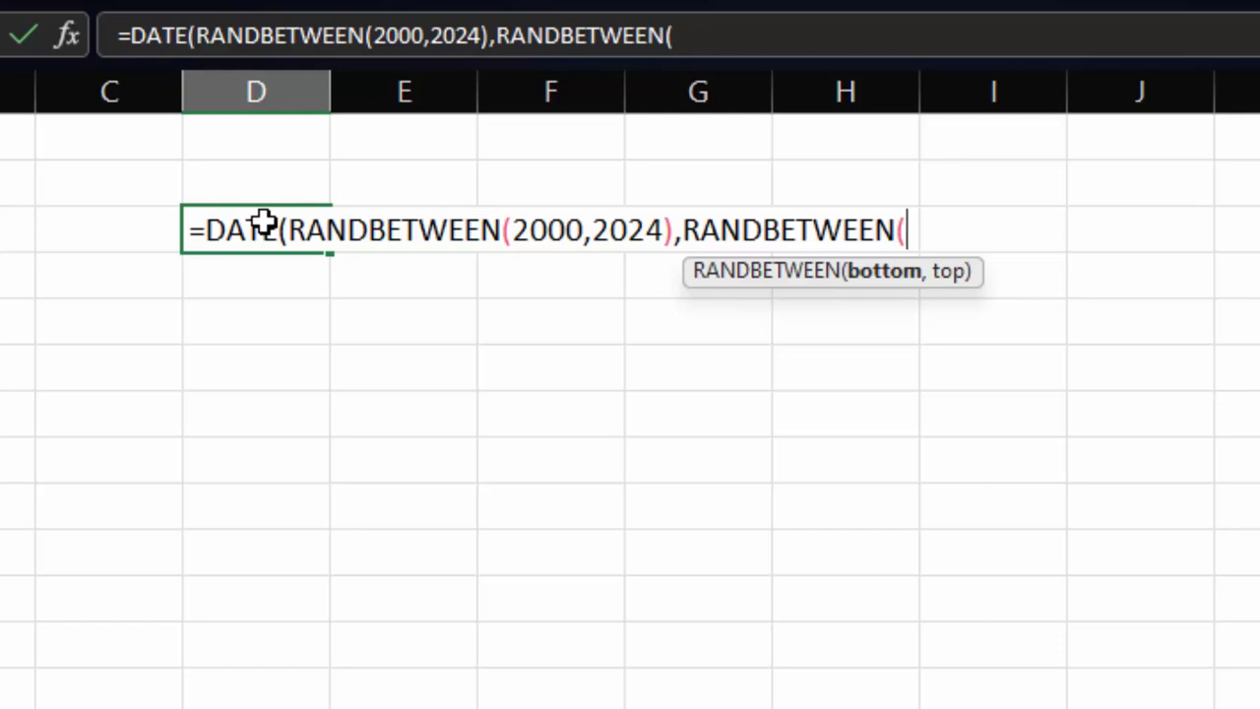
type("1")
type(",12")
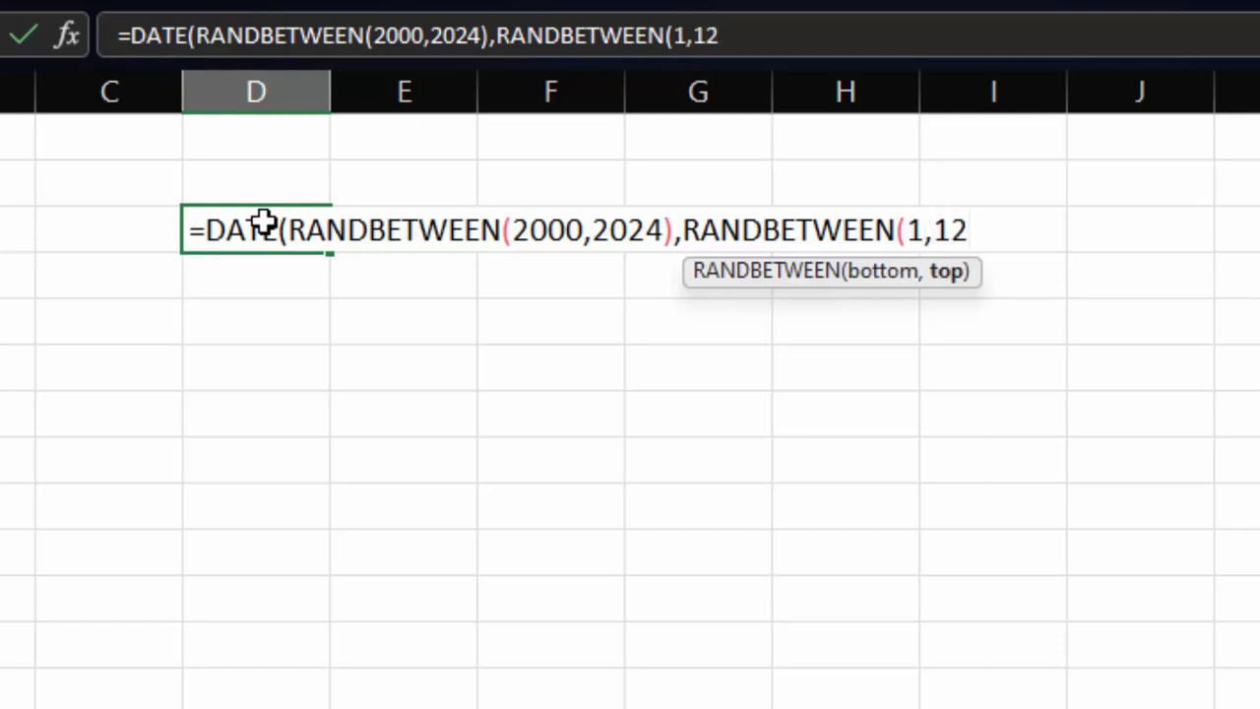
type(")")
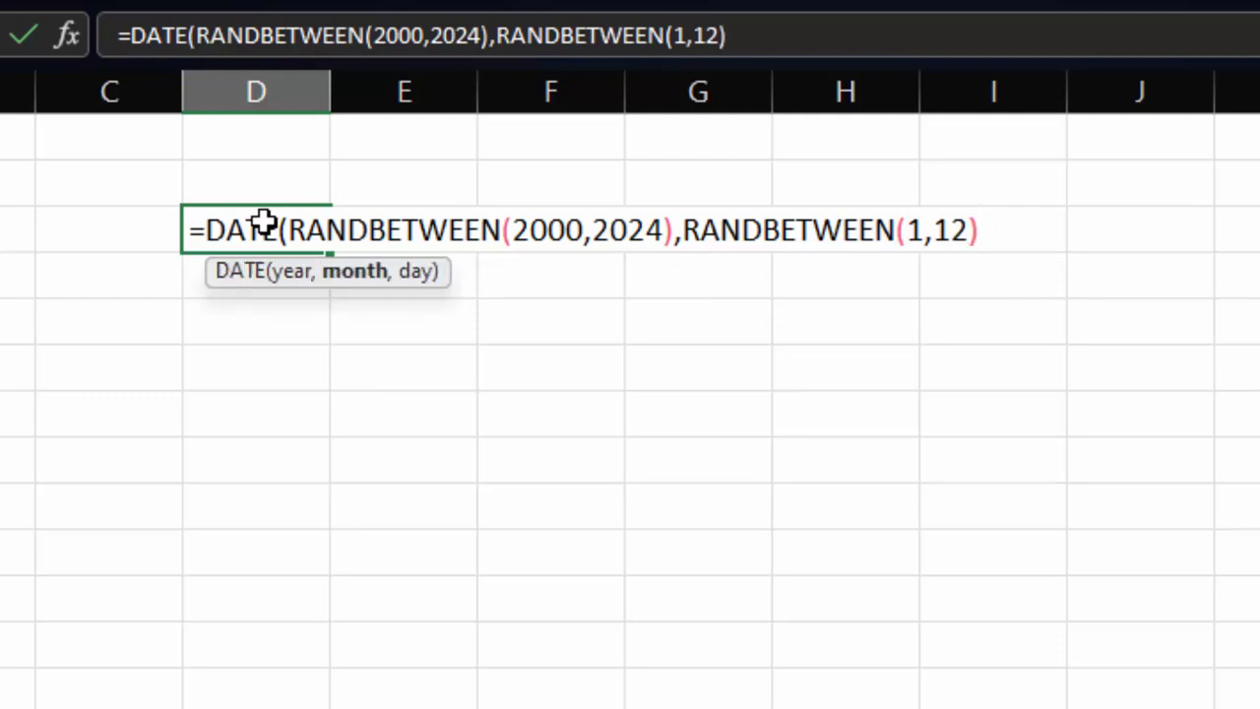
type(",")
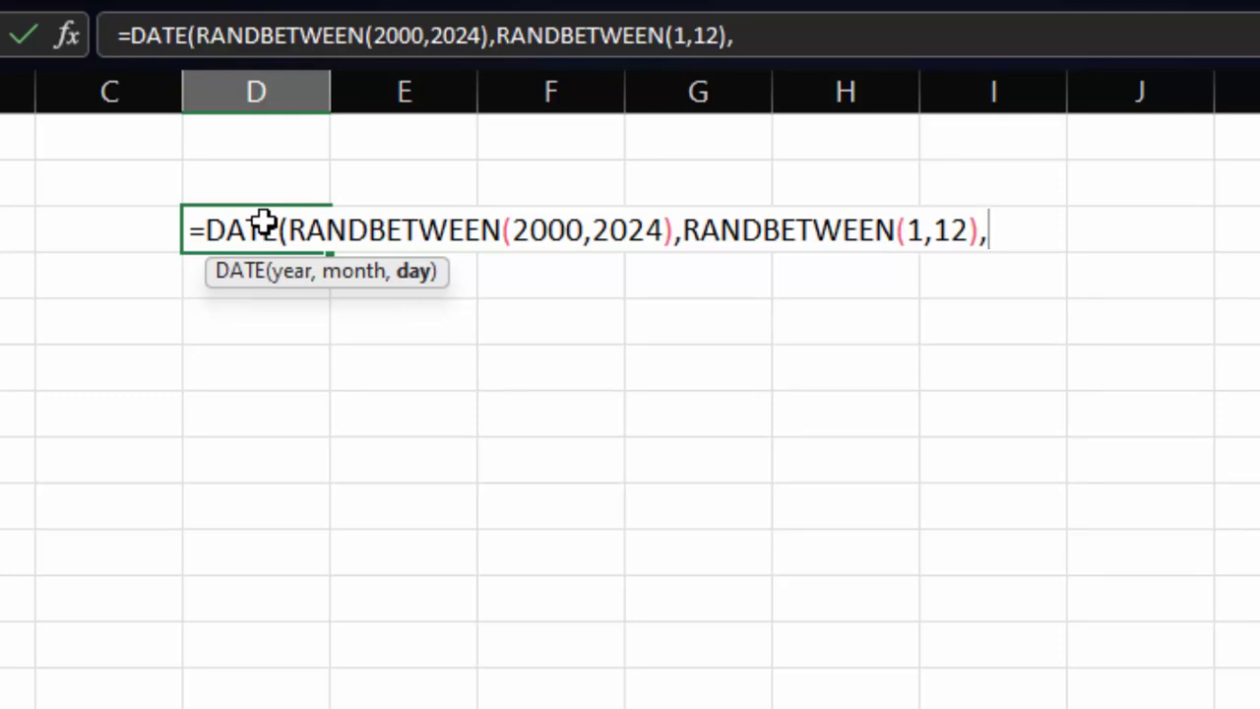
type("ra")
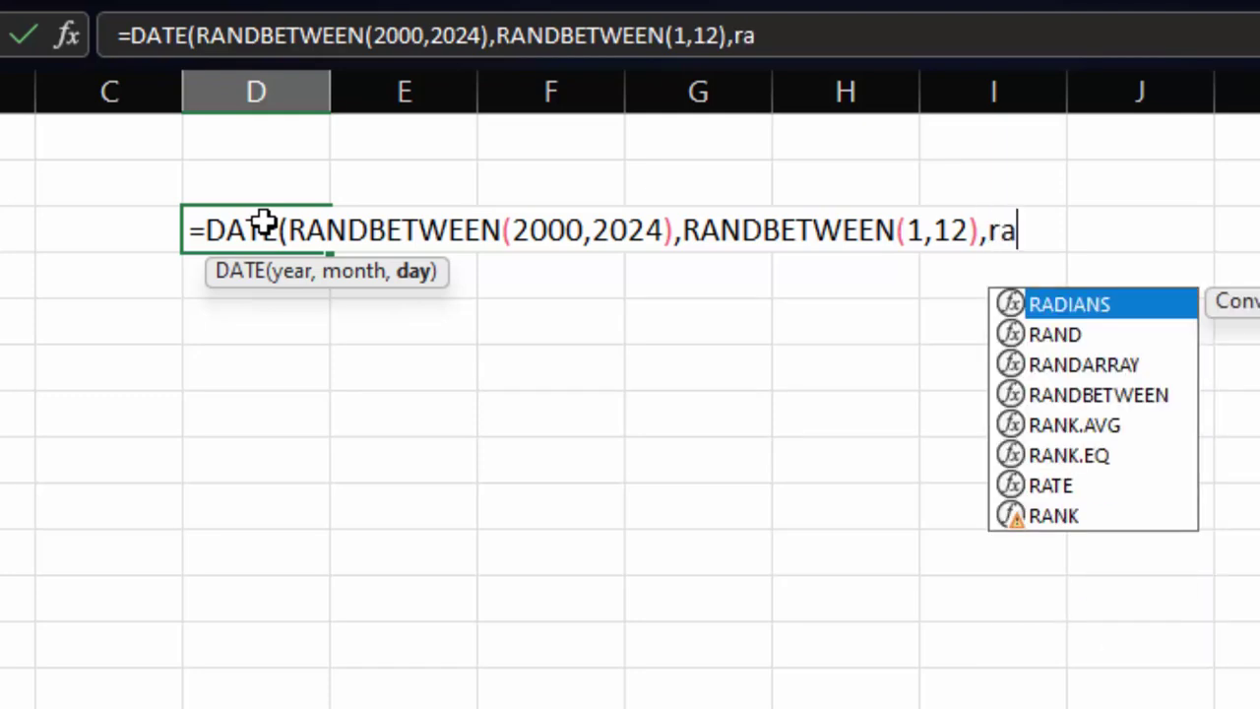
type("n")
key("Down")
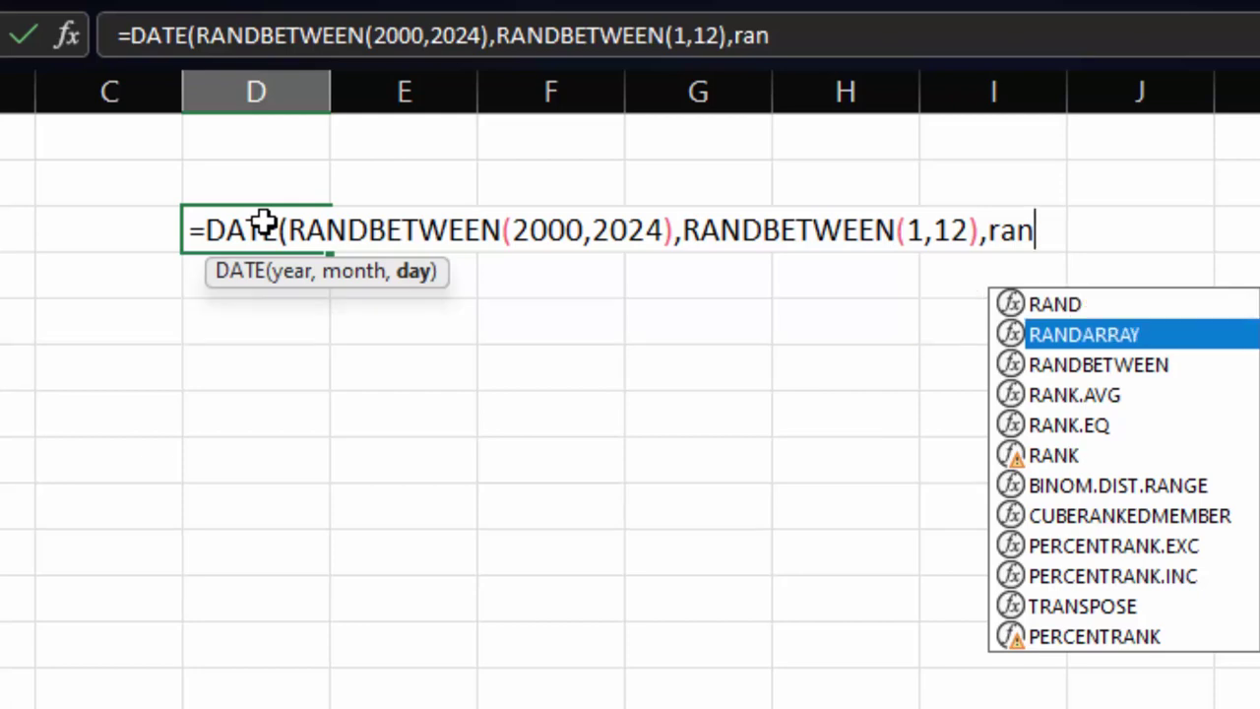
key("Down")
key("Tab")
type("1")
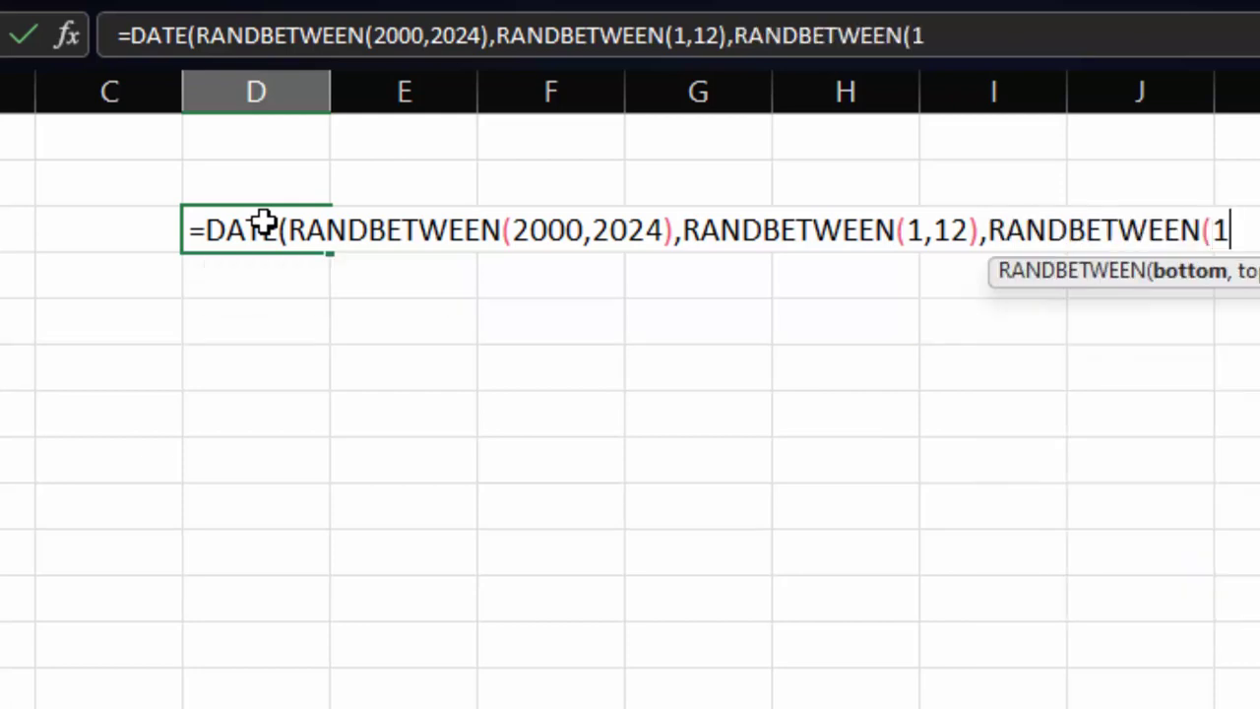
type(",31")
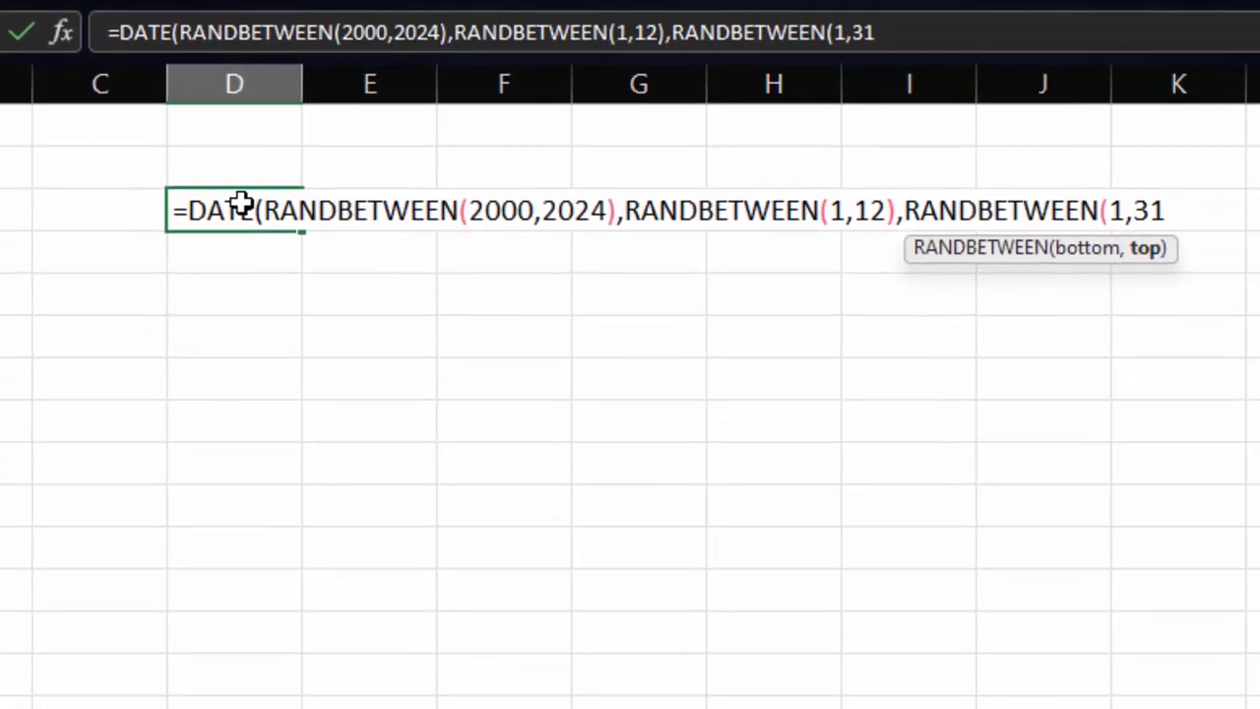
type(")))")
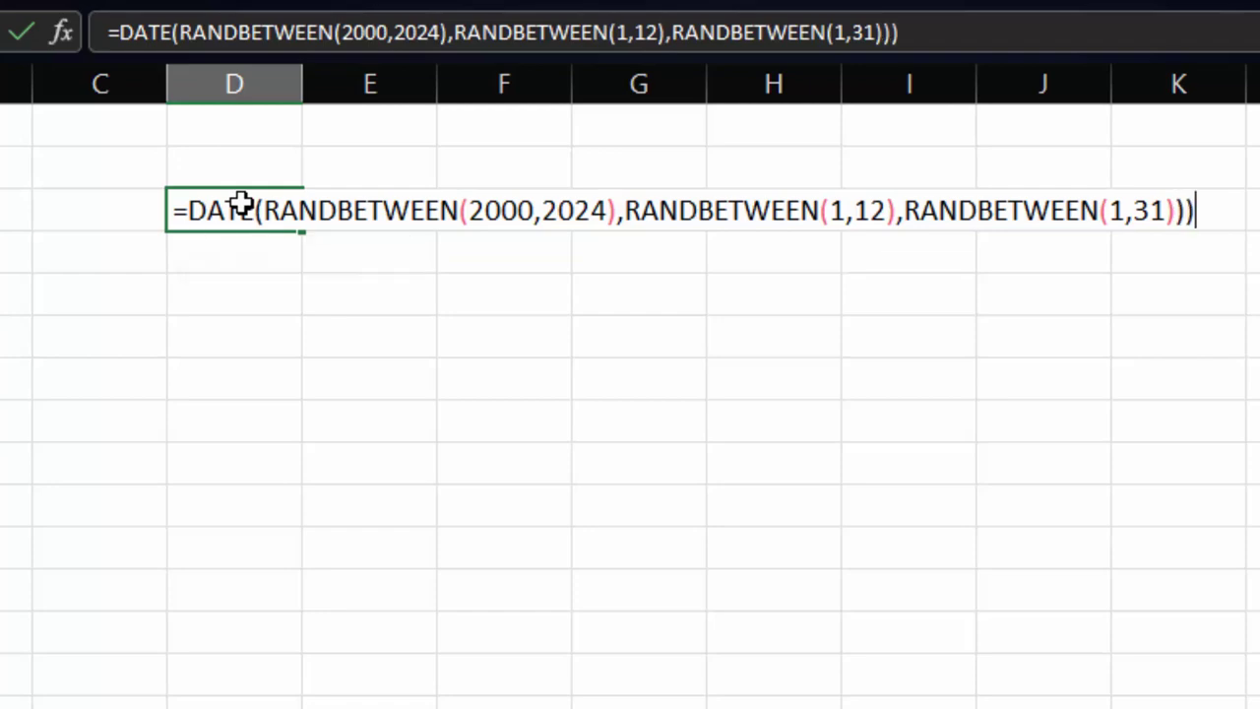
key("Return")
key("Return")
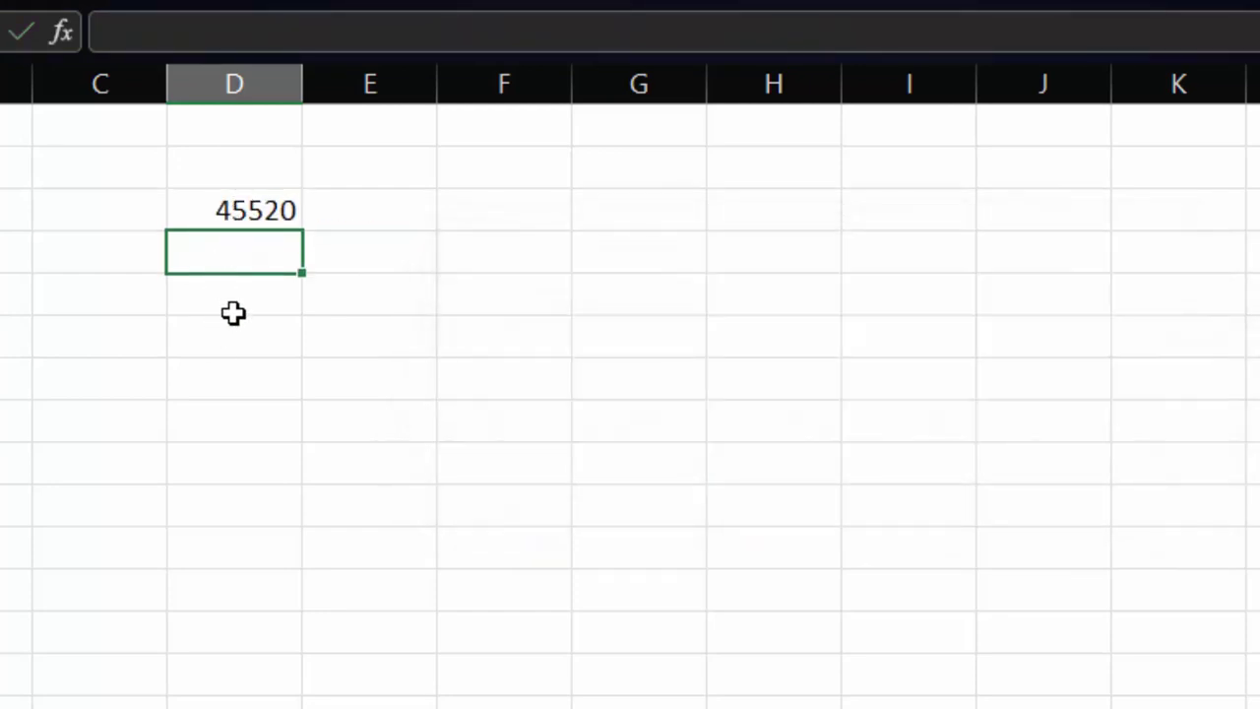
- Fill the random-date formula across and down into a grid spanning columns D to N
left_click(281, 205)
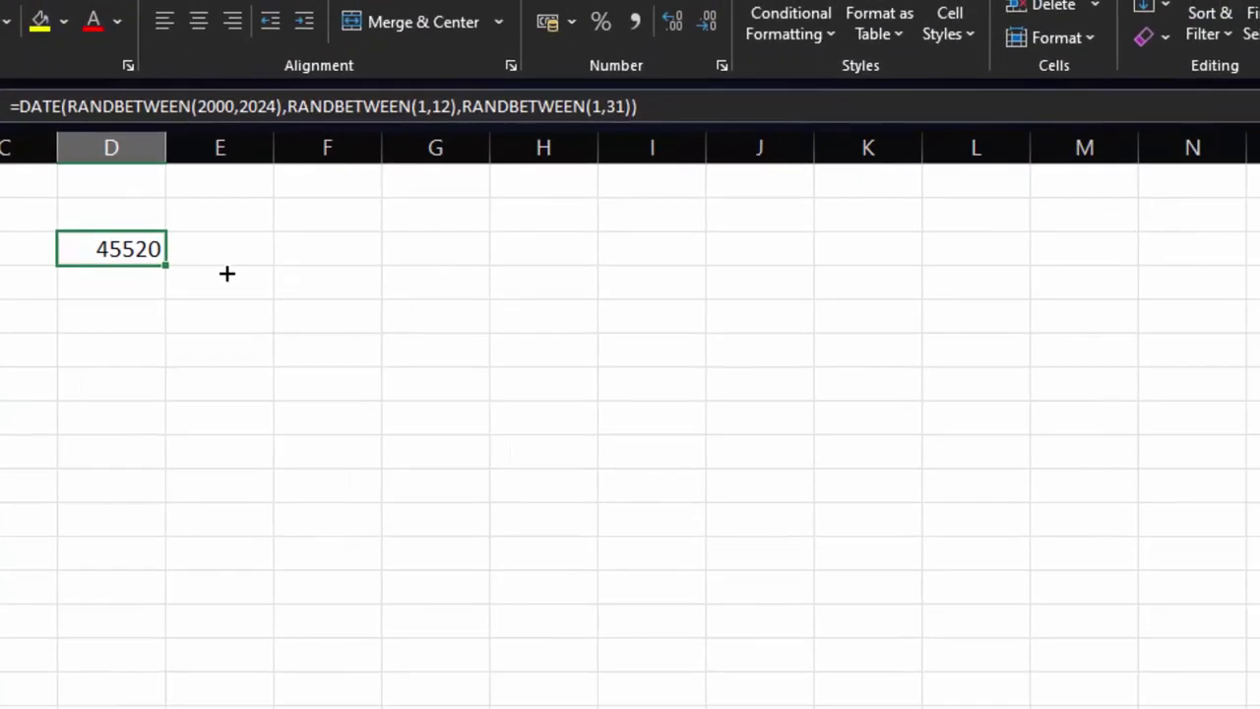
mouse_move(166, 265)
left_mouse_down()
mouse_move(799, 272)
mouse_move(743, 508)
left_mouse_up()
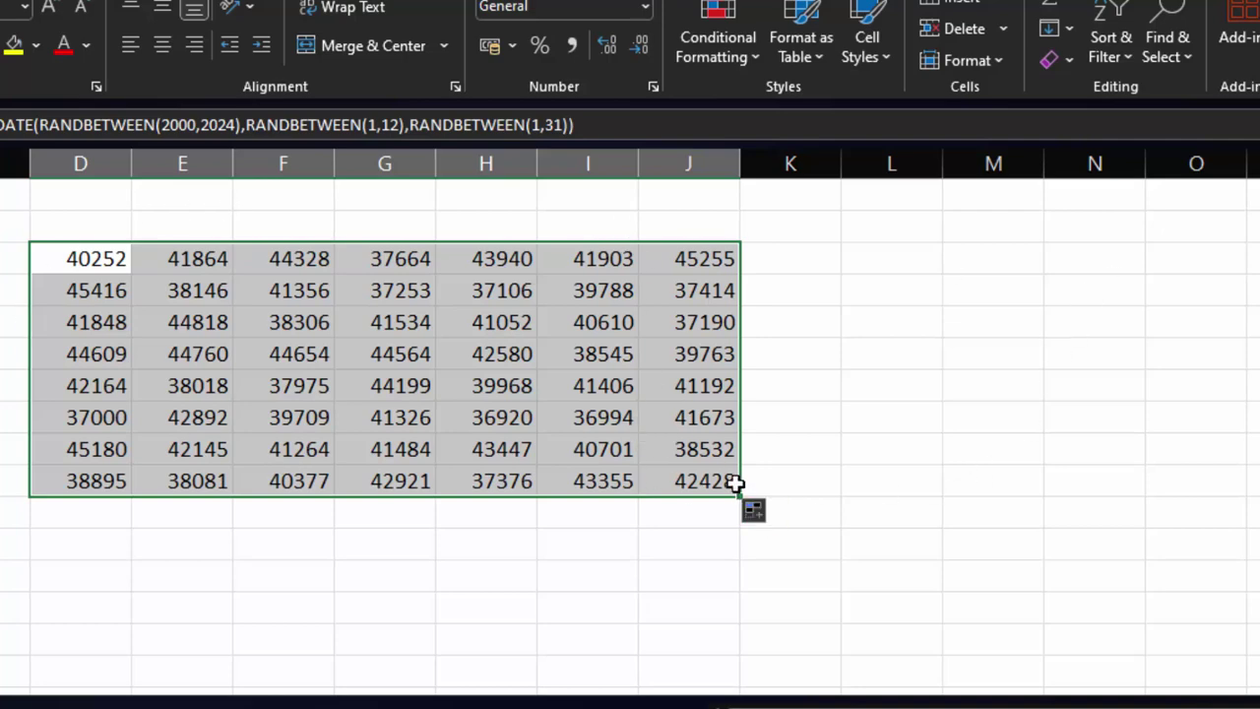
mouse_move(740, 494)
left_mouse_down()
mouse_move(1138, 555)
mouse_move(1147, 504)
mouse_move(1122, 594)
left_mouse_up()
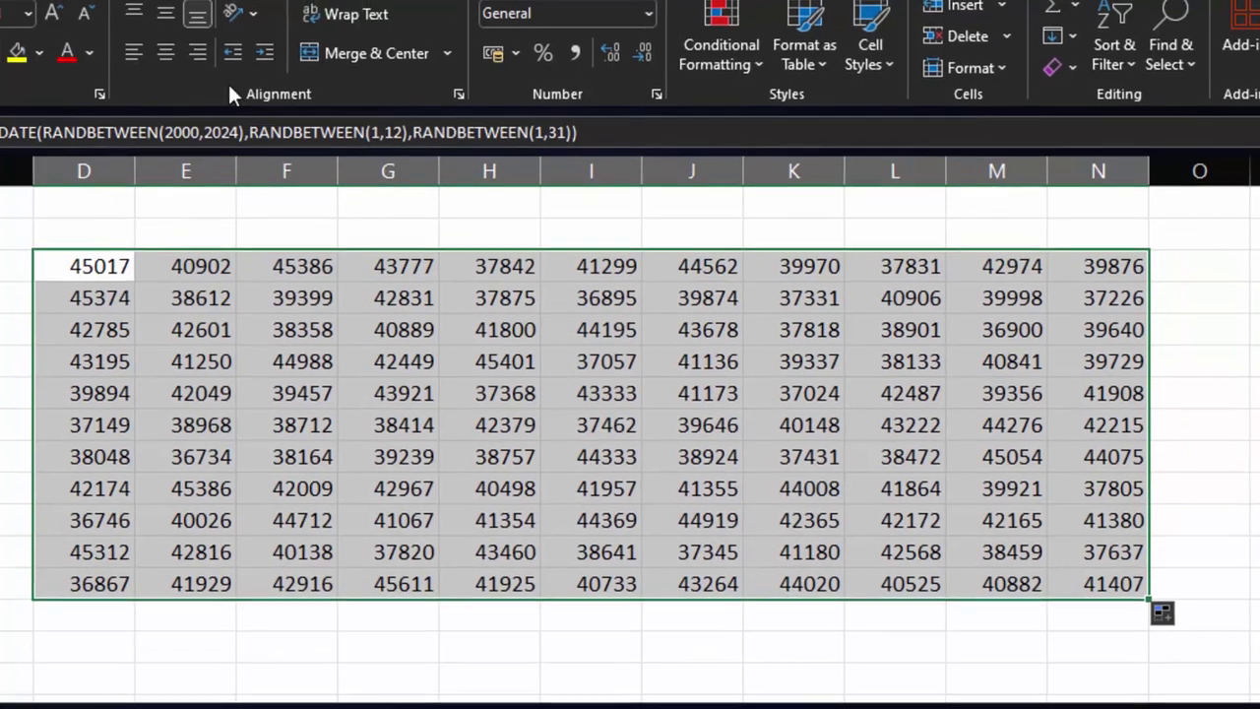
- Apply the Short Date number format to the grid so the serials show as dd-mm-yyyy dates
left_click(663, 54)
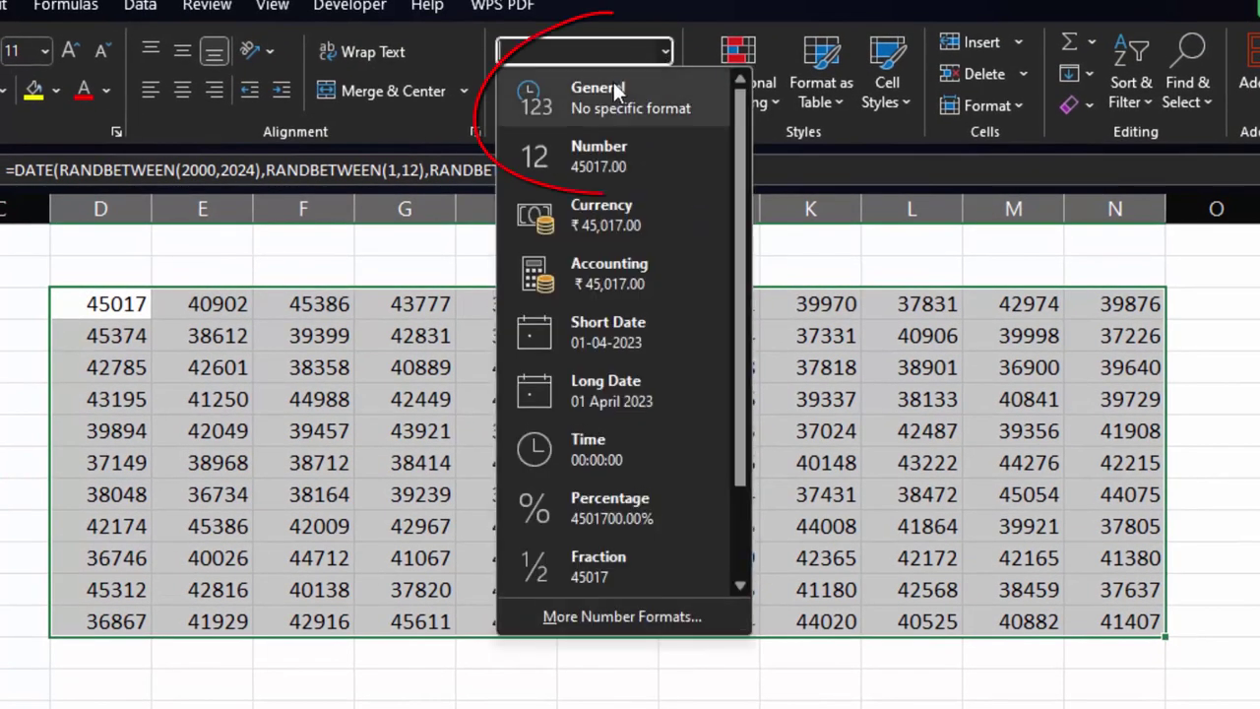
left_click(590, 330)
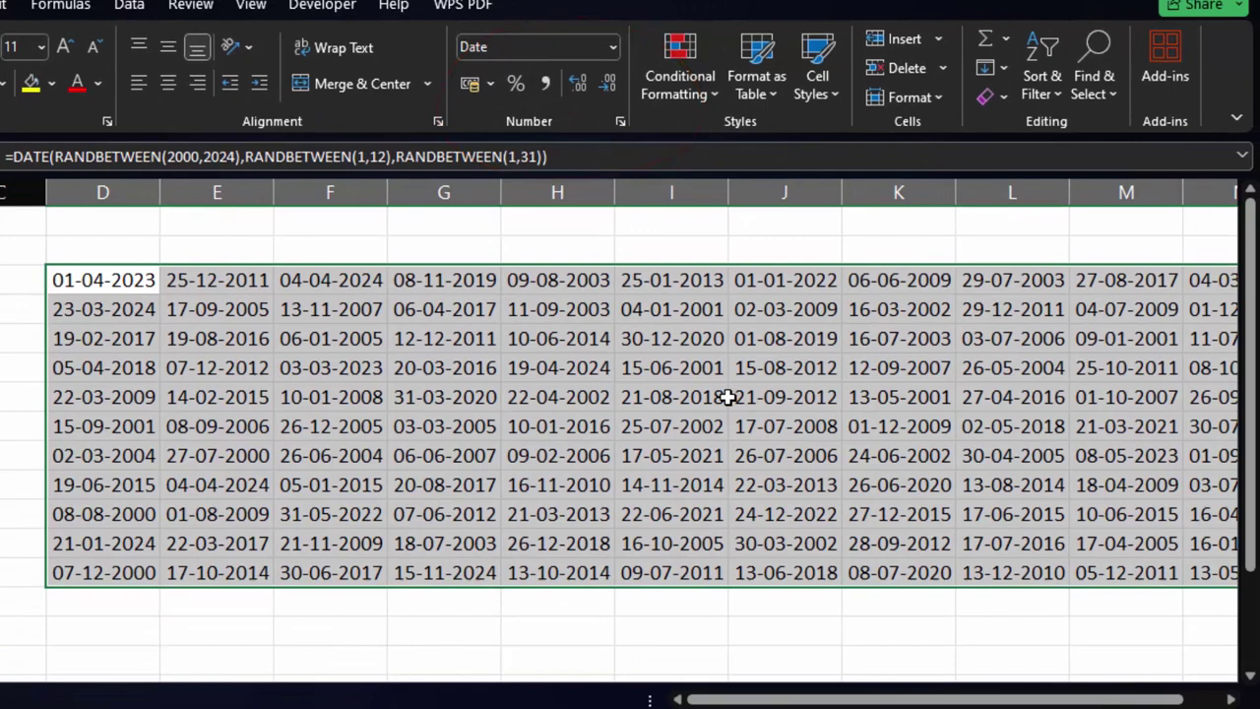
left_click(725, 397)
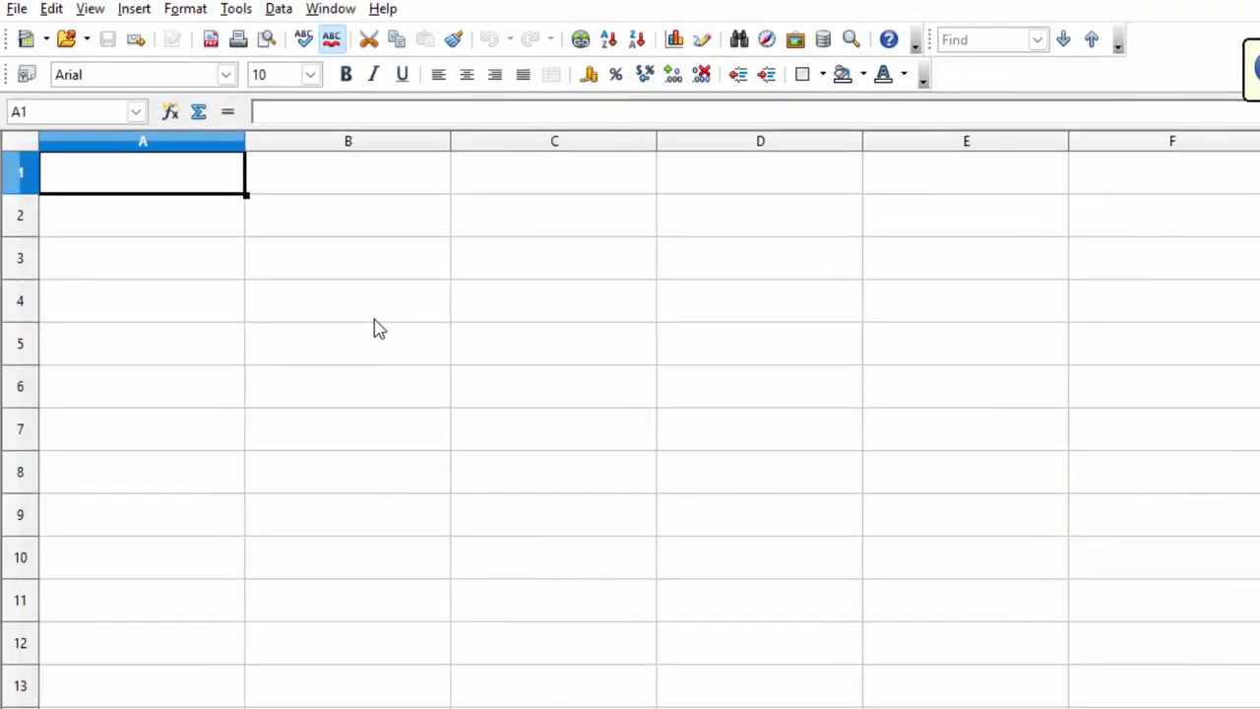
- In A1, type =date(randbetween(2019;2024);randbetween(1;12);randbetween(1;31)) and correct the typos along the way
type("=")
type("d")
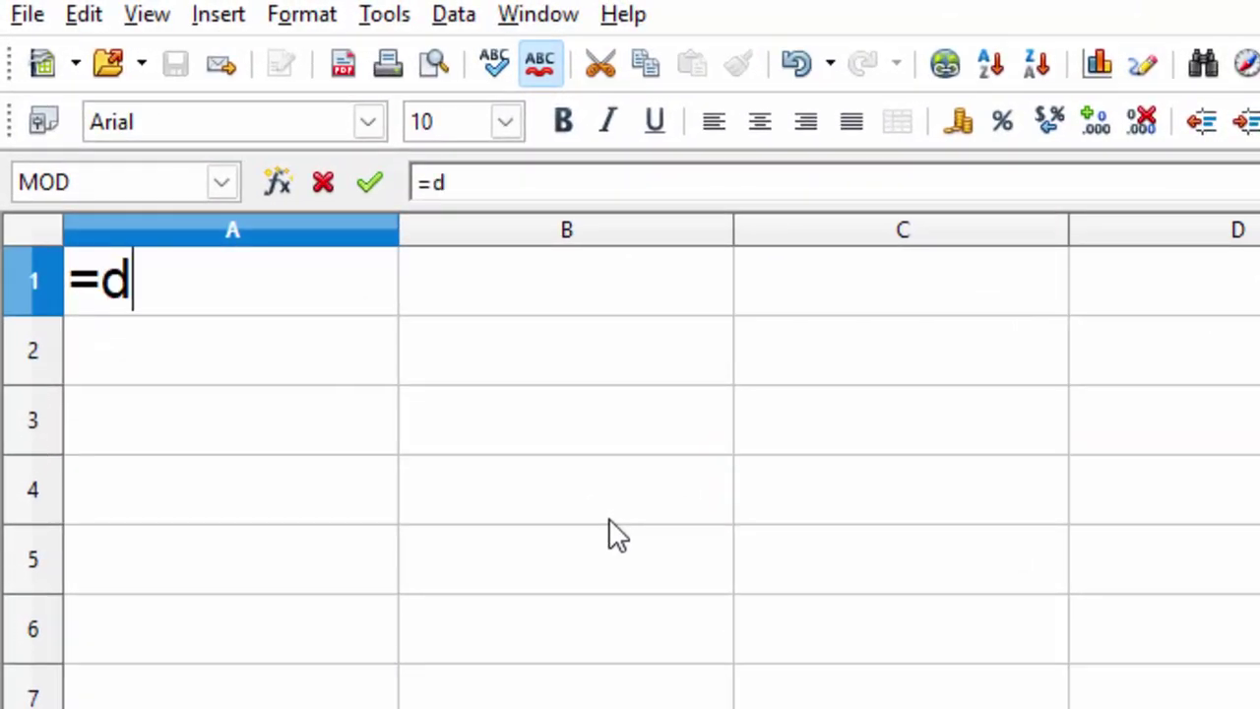
type("ate(")
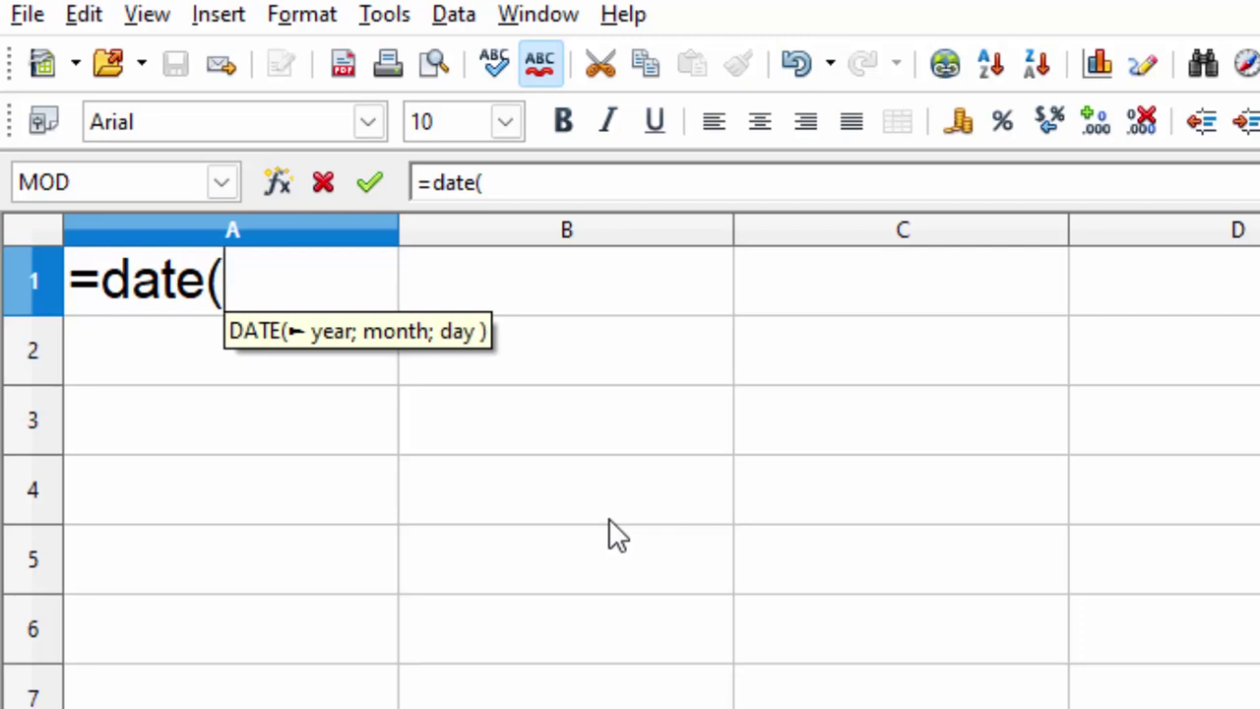
type("rand")
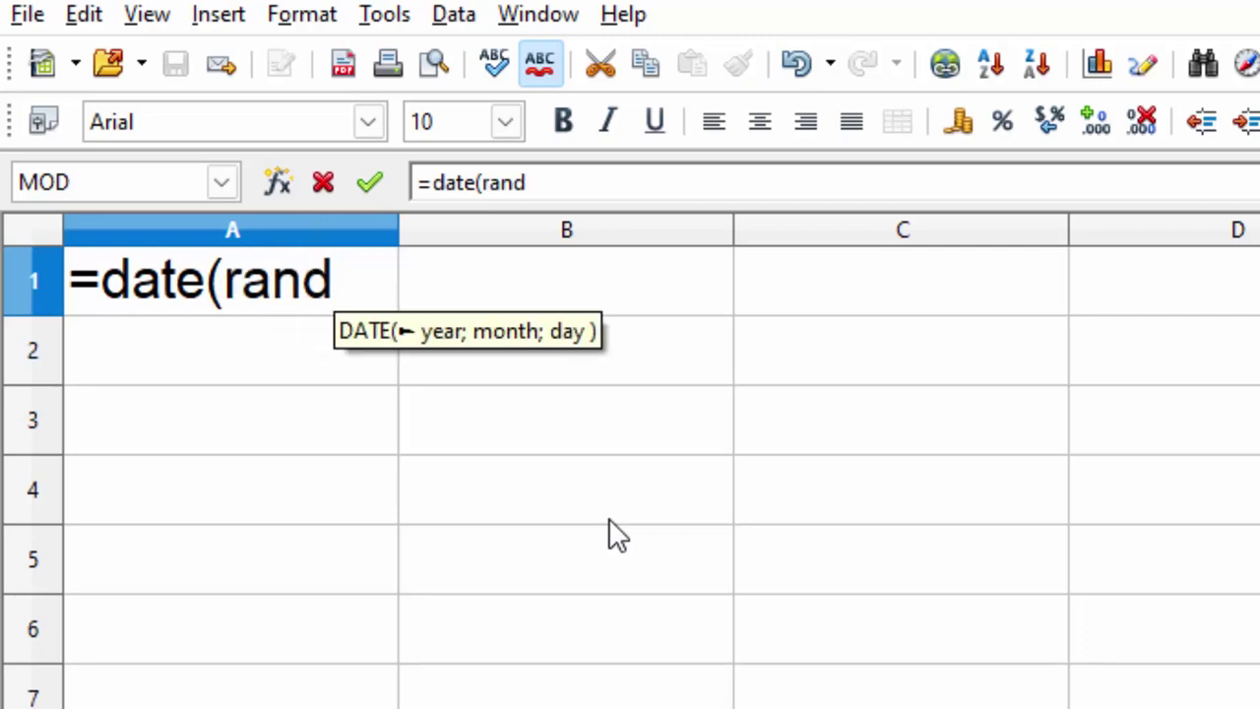
type("bet")
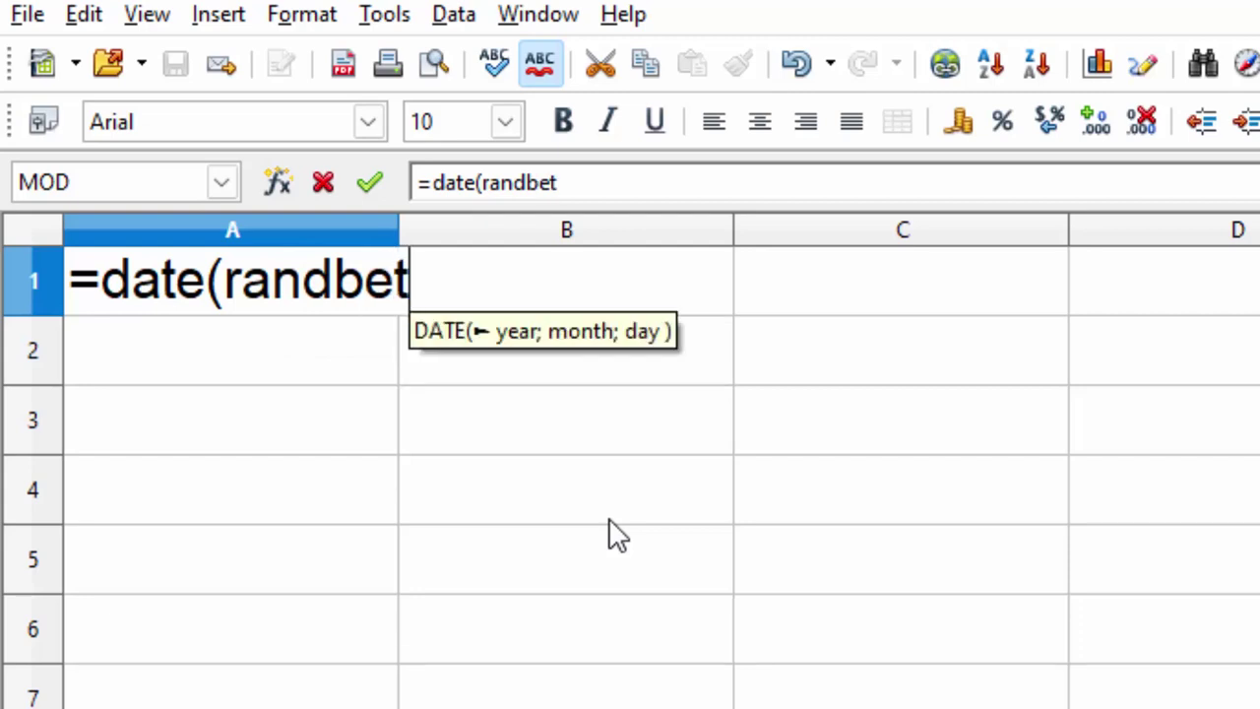
type("w")
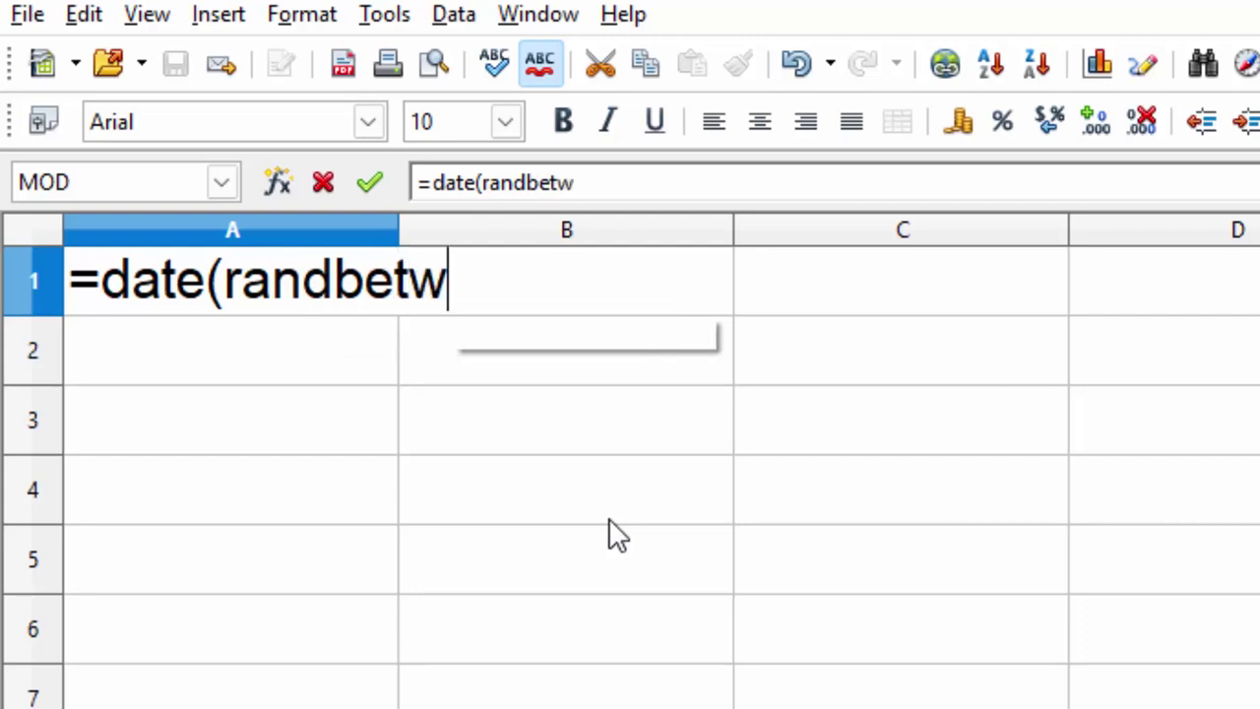
type("een(")
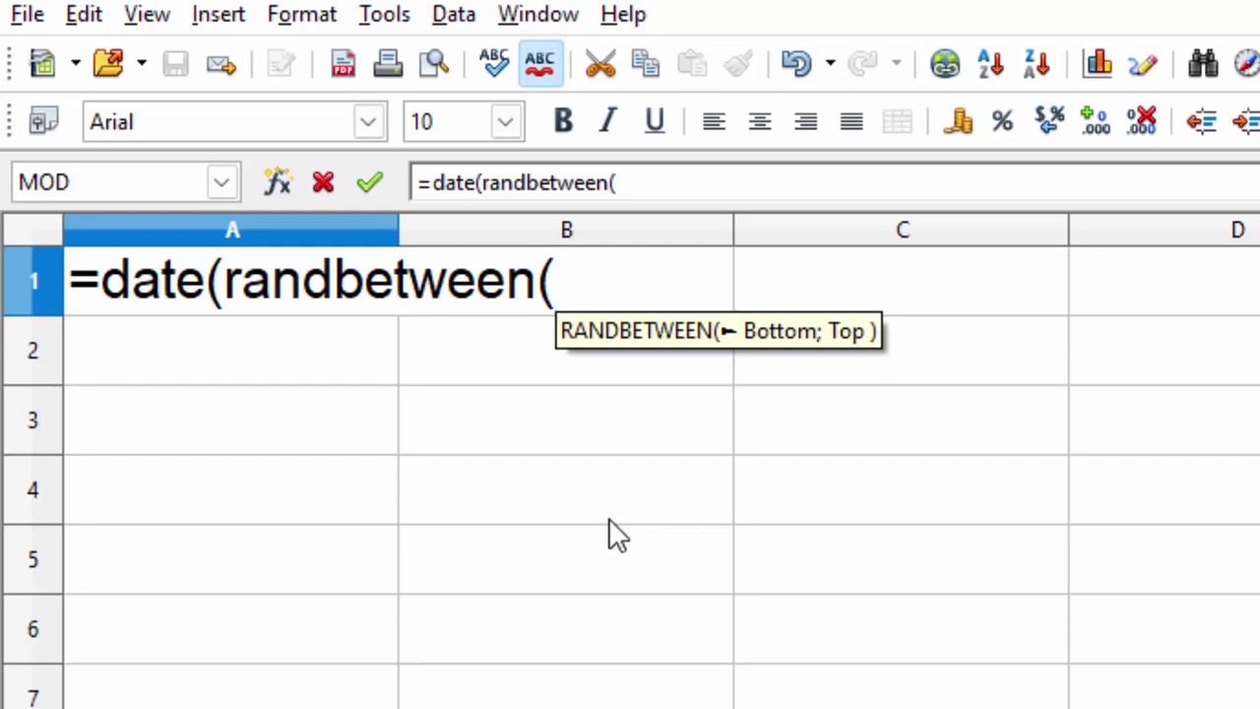
type("2")
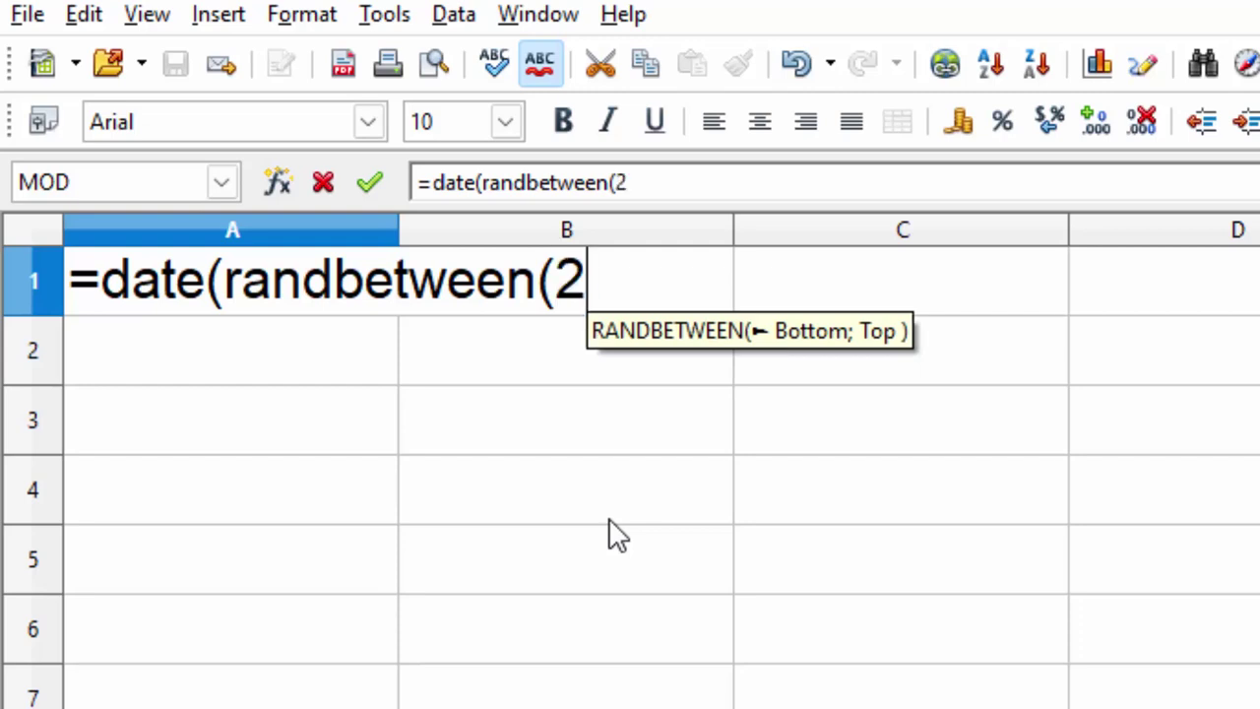
type("019")
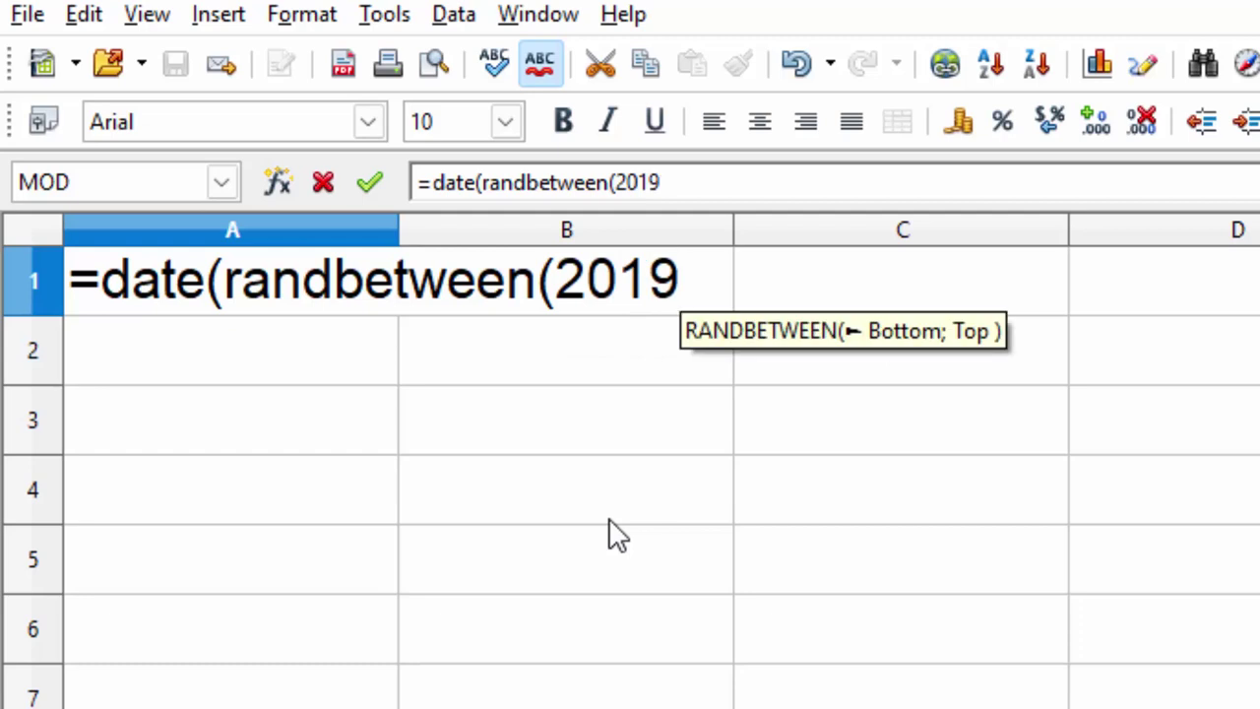
type(";")
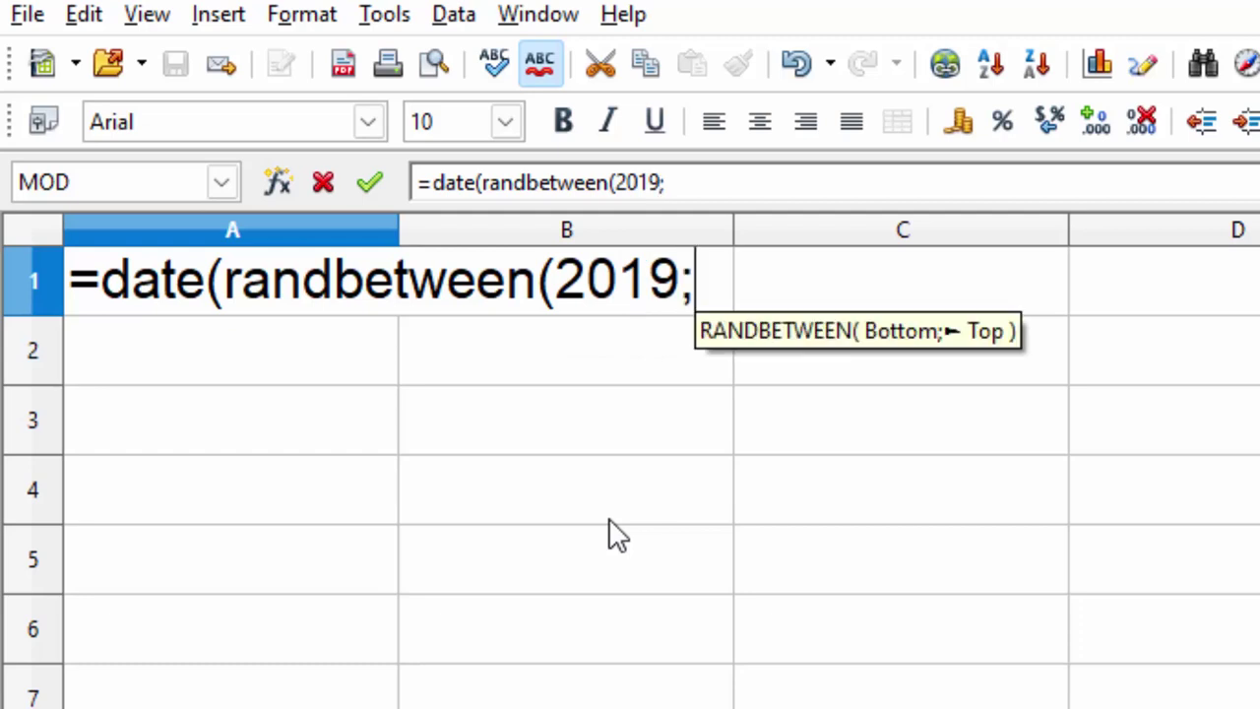
type("2")
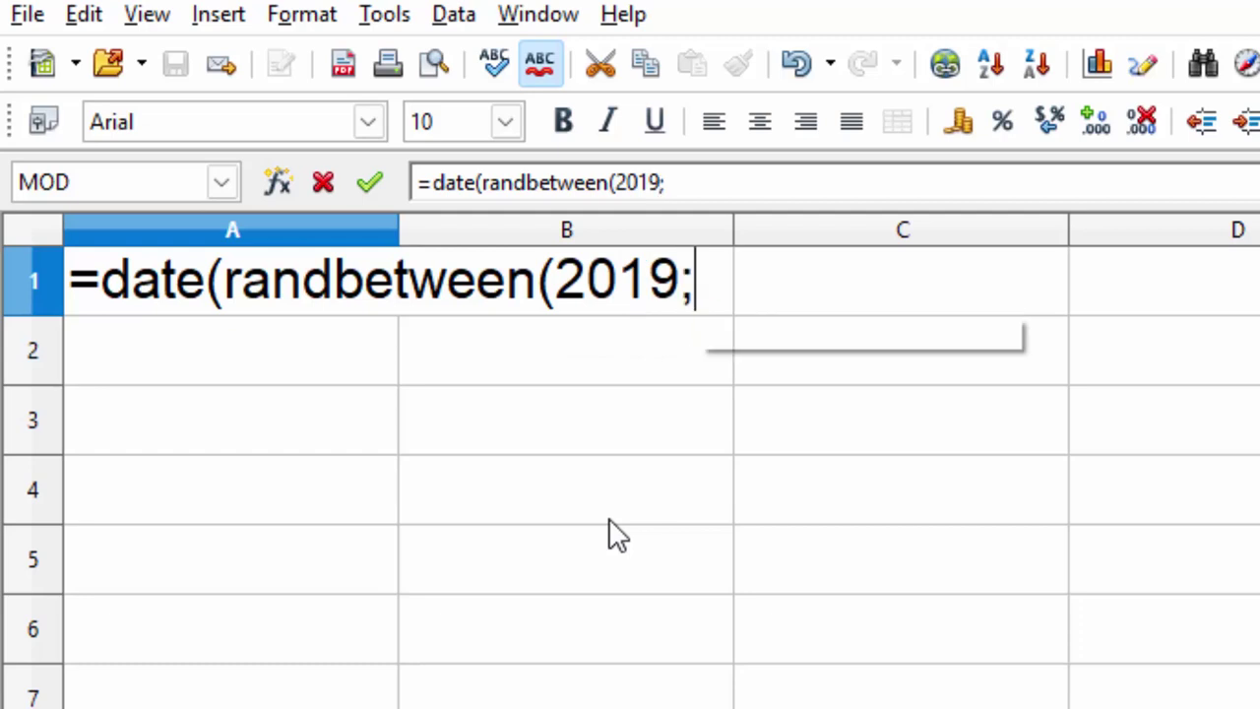
type("024")
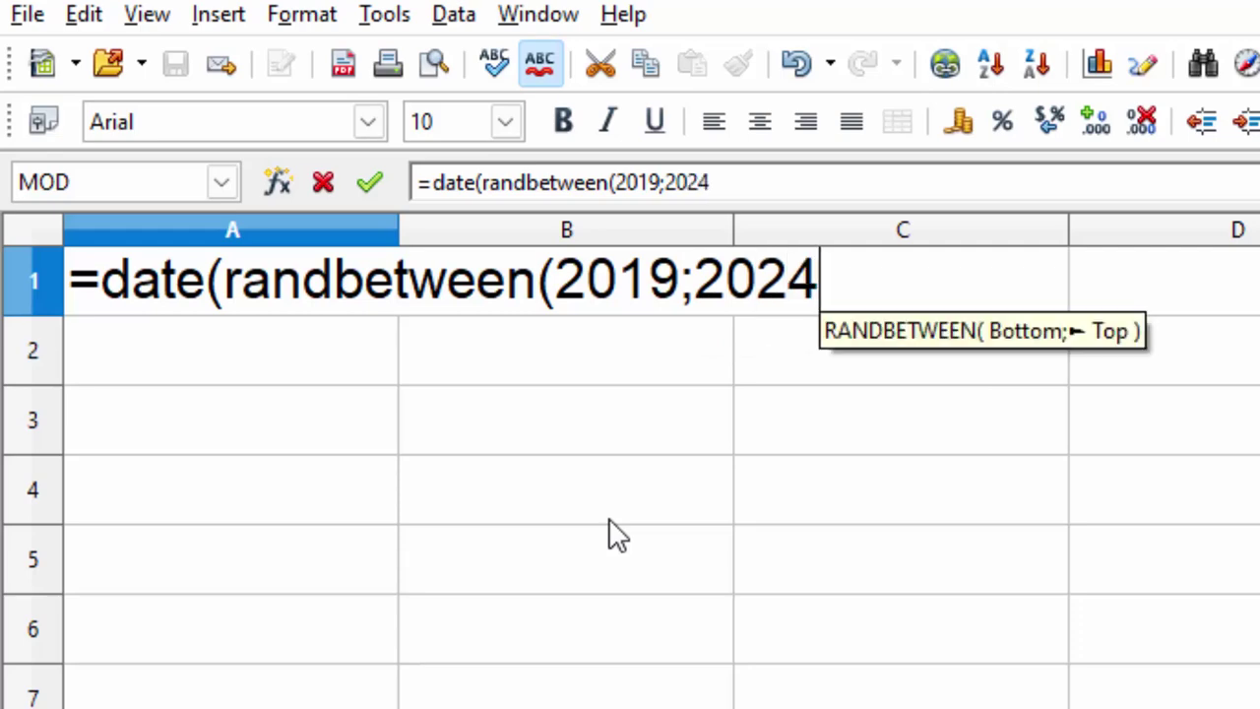
type(")")
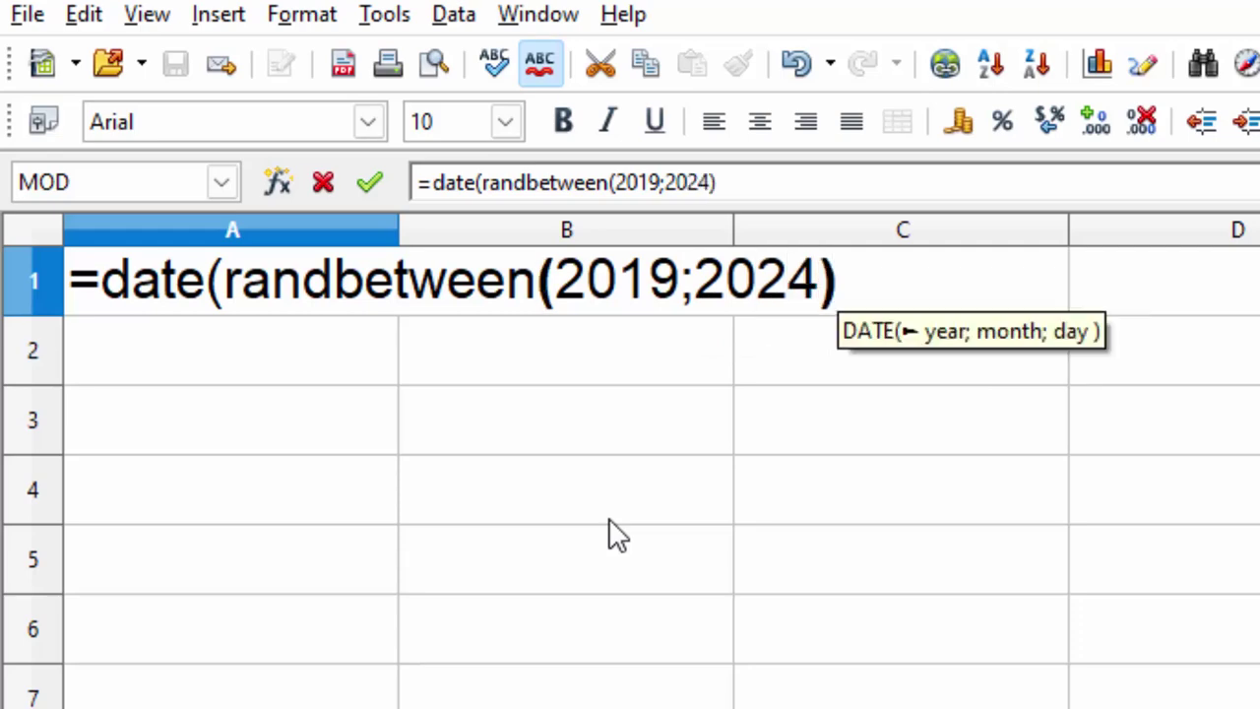
type(",")
key("BackSpace")
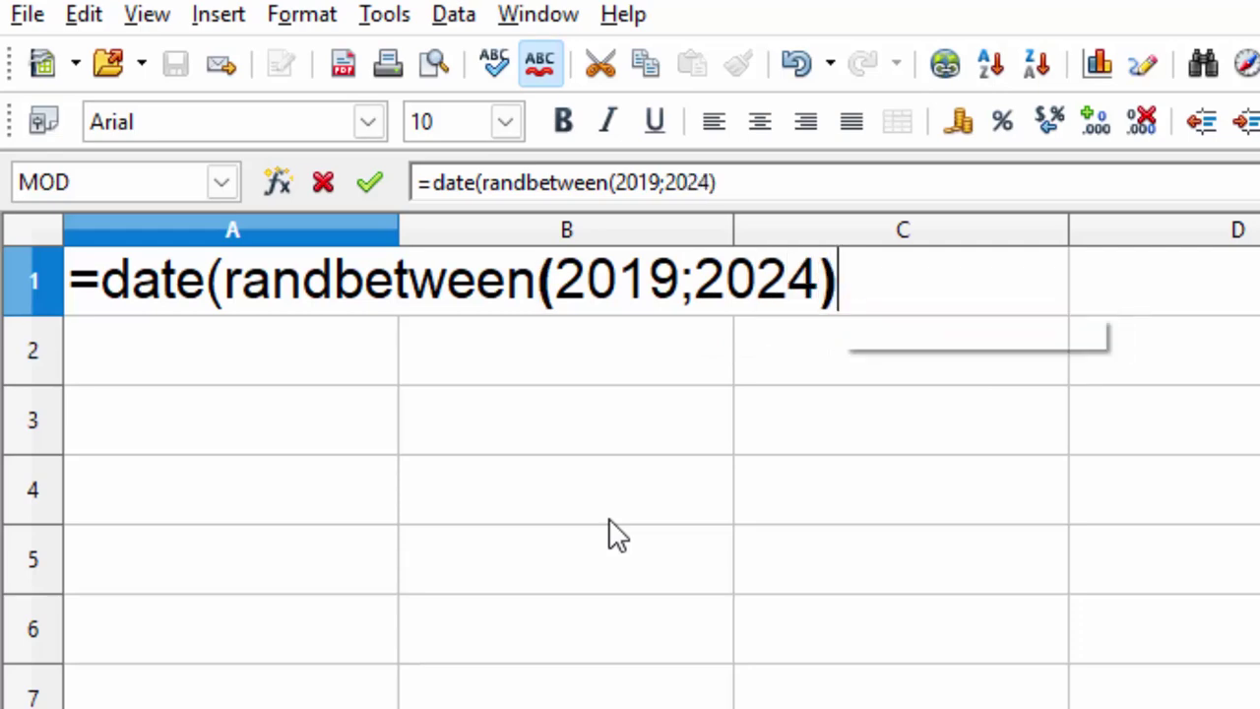
type(";ra")
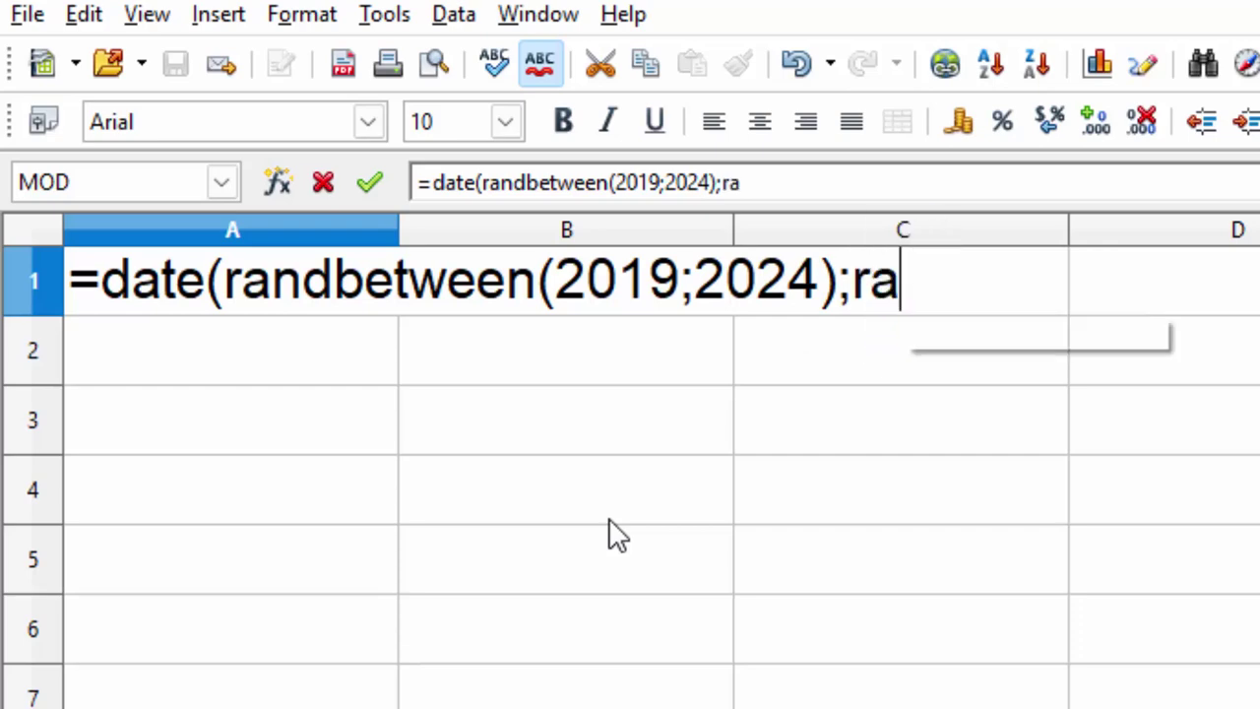
type("ndbe")
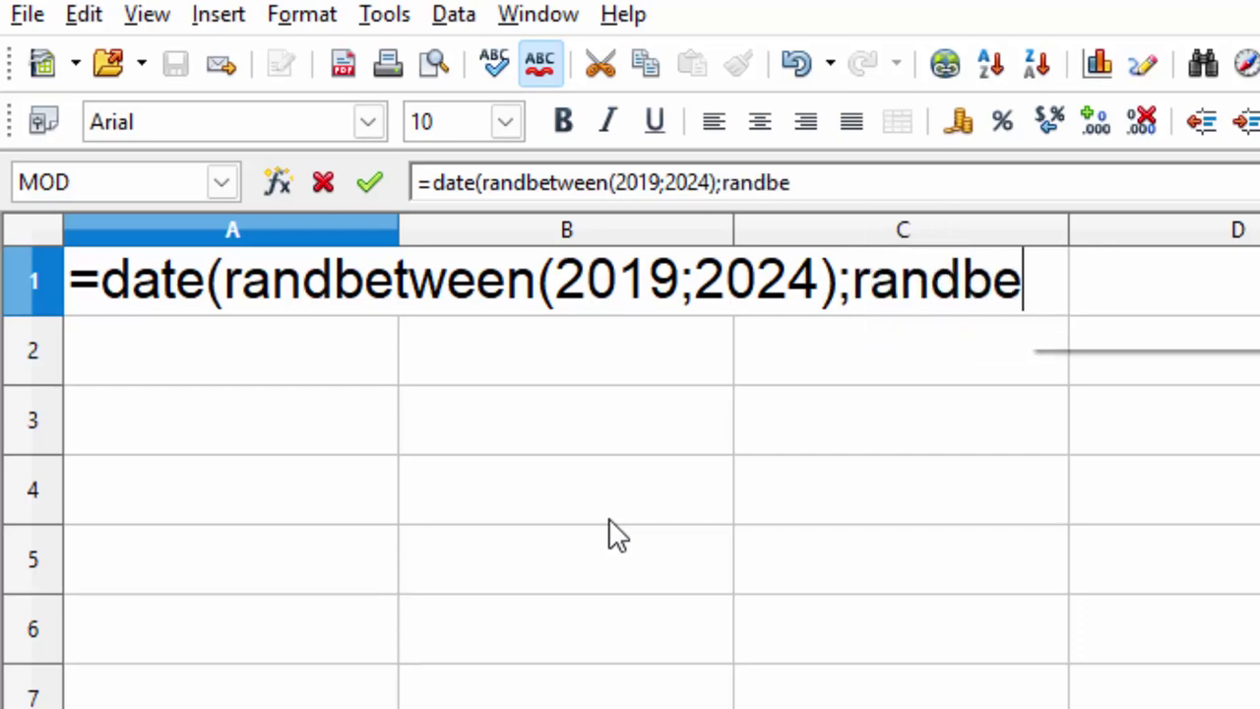
type("twee")
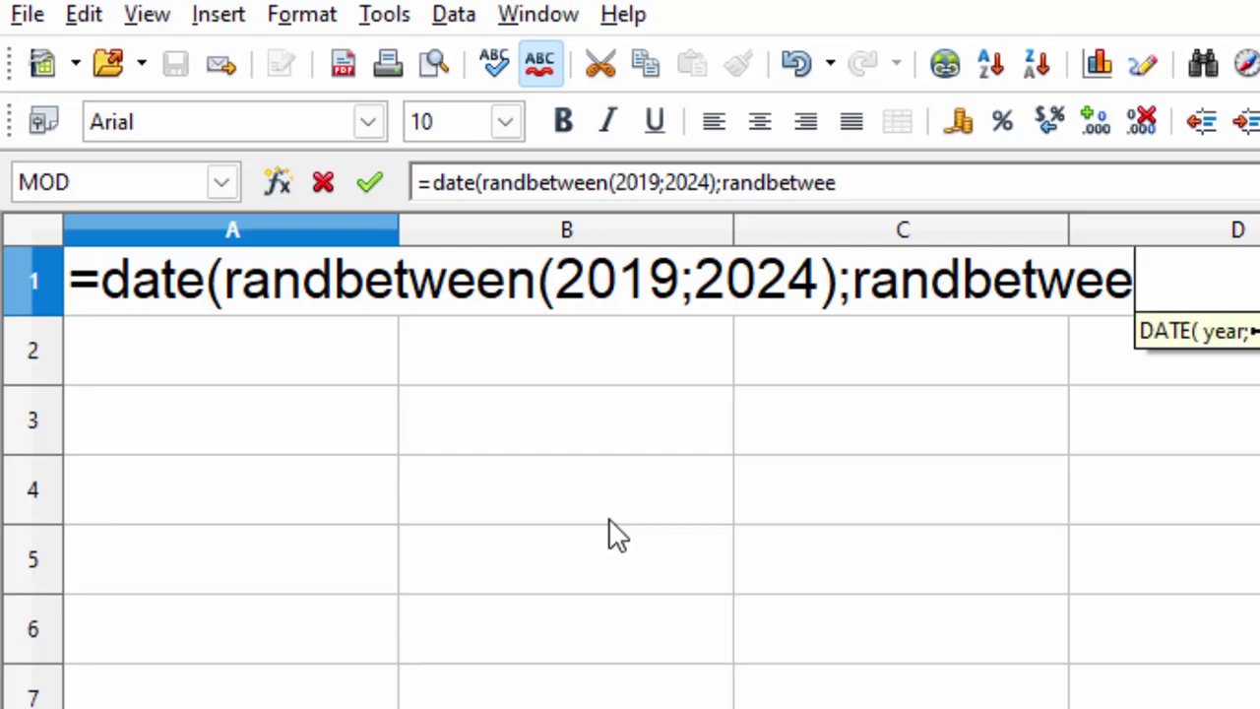
type("m")
key("BackSpace")
type("n")
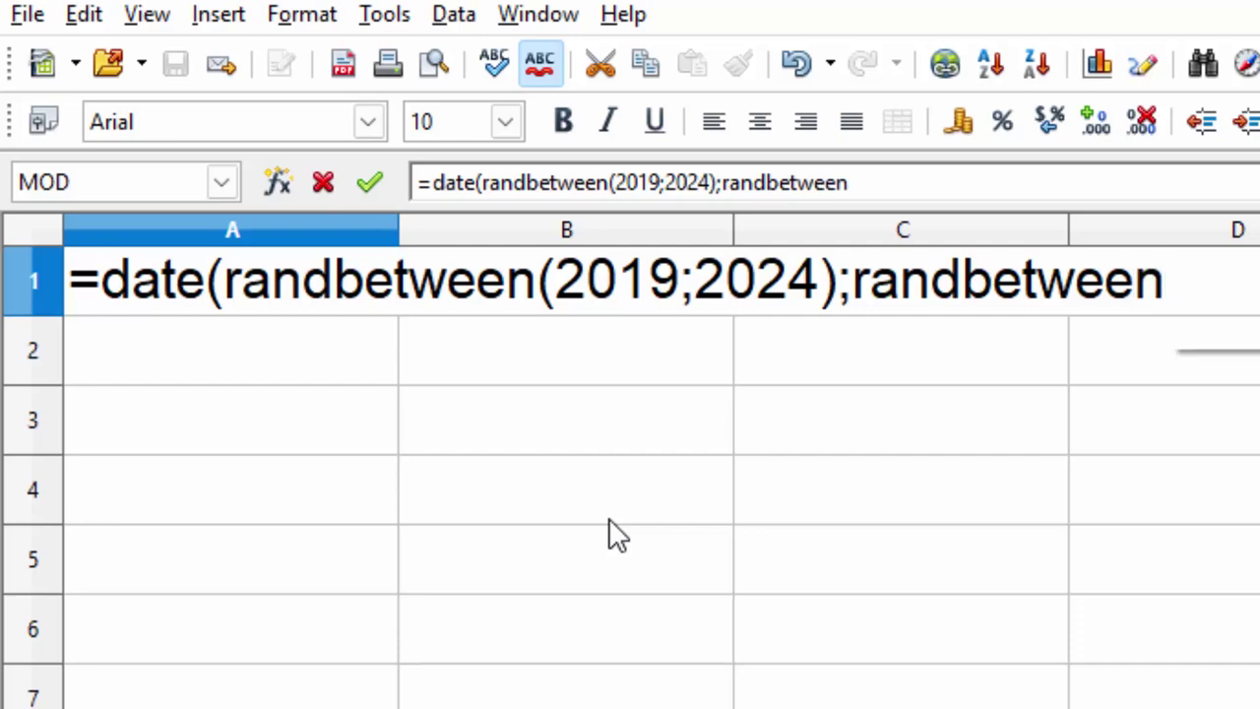
type("(")
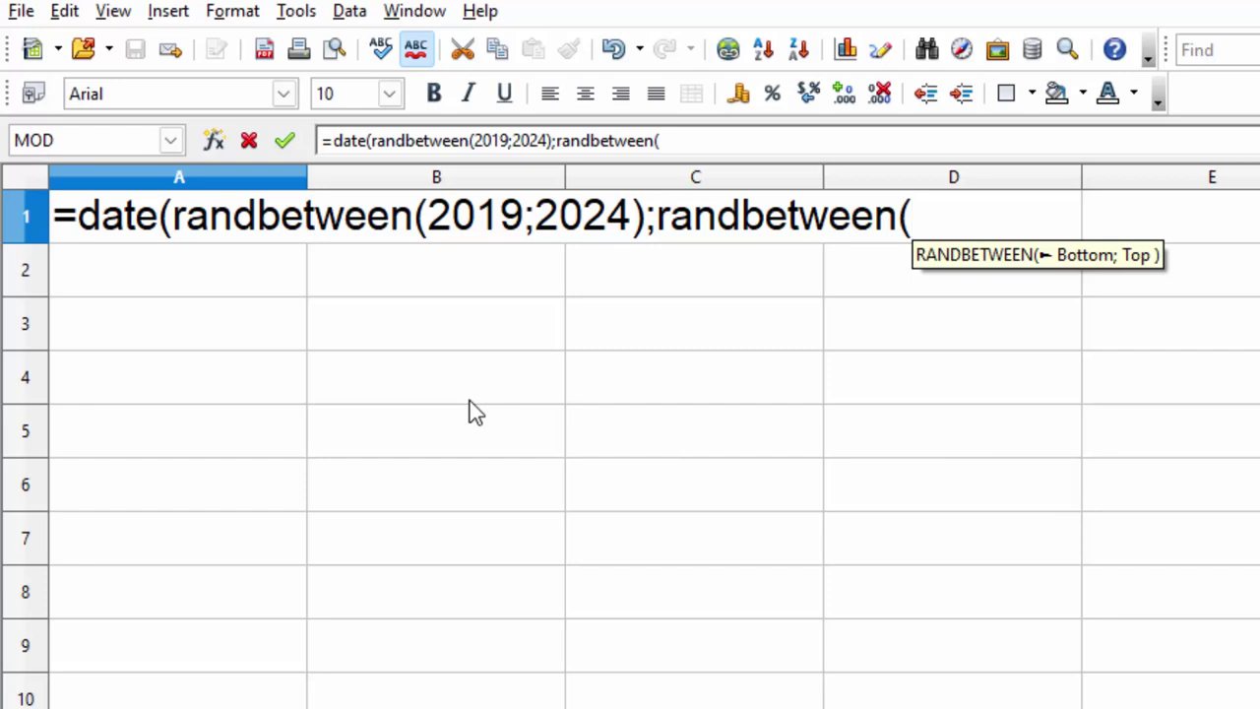
type("1;")
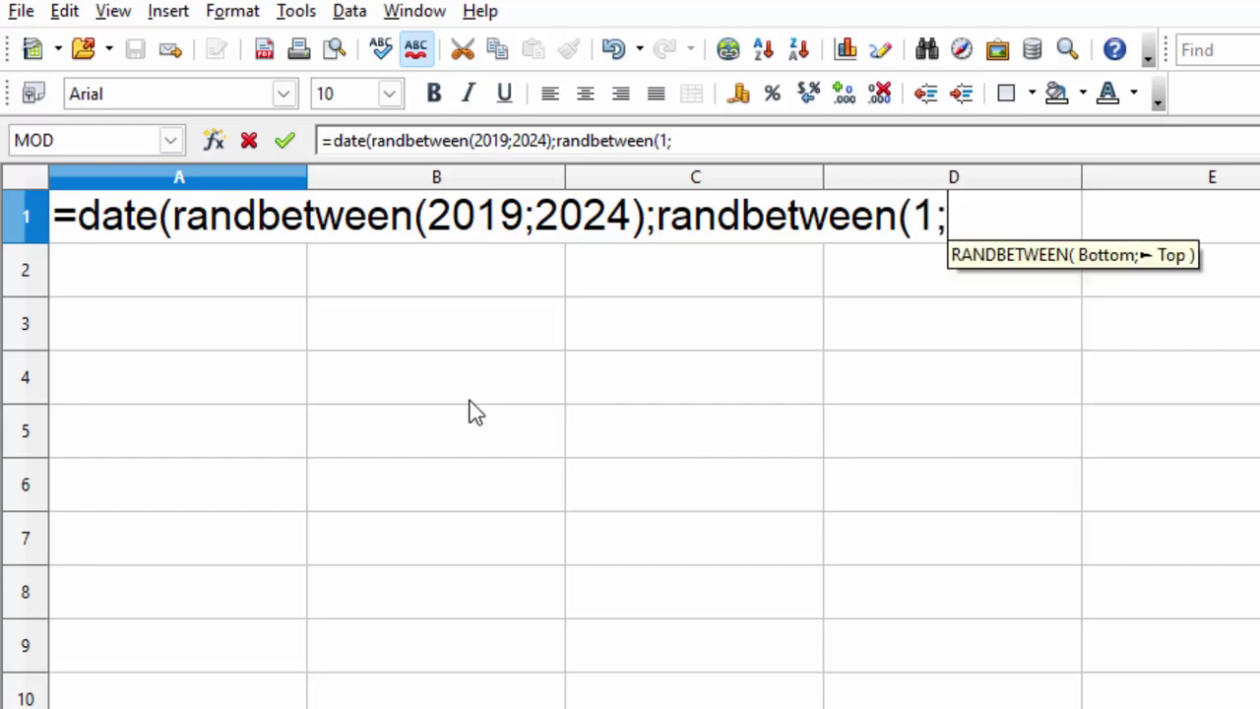
type("12")
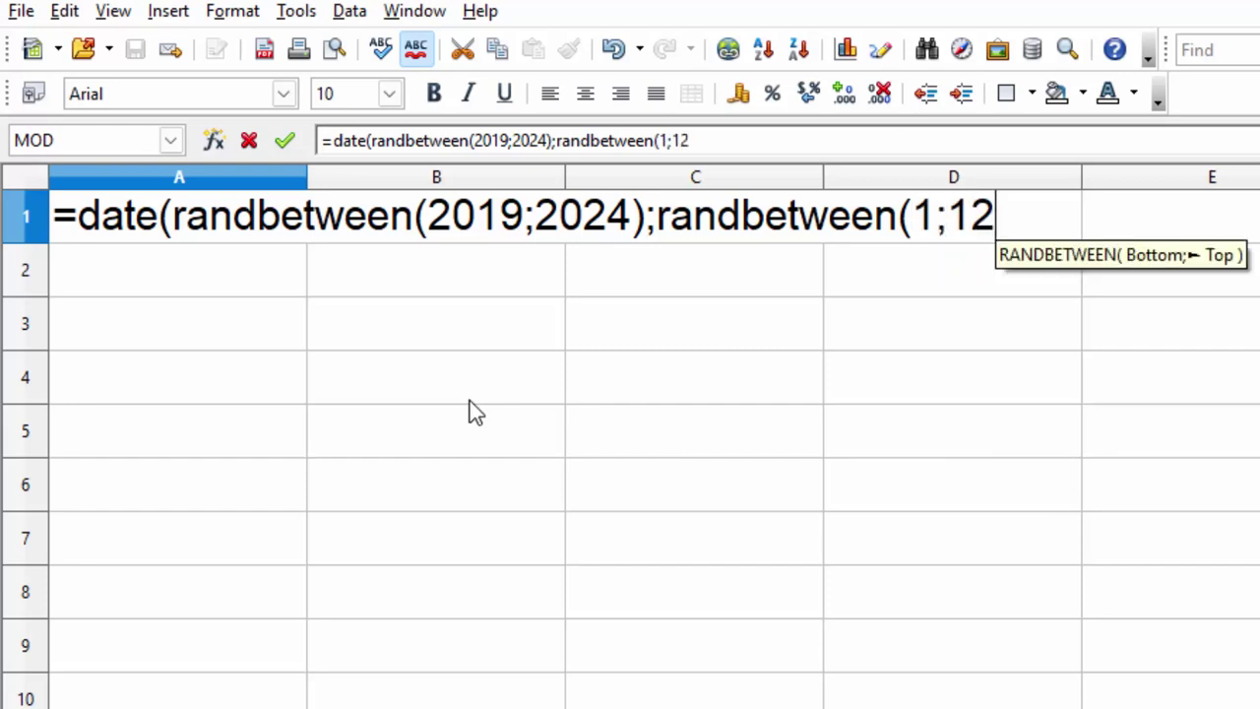
type(")")
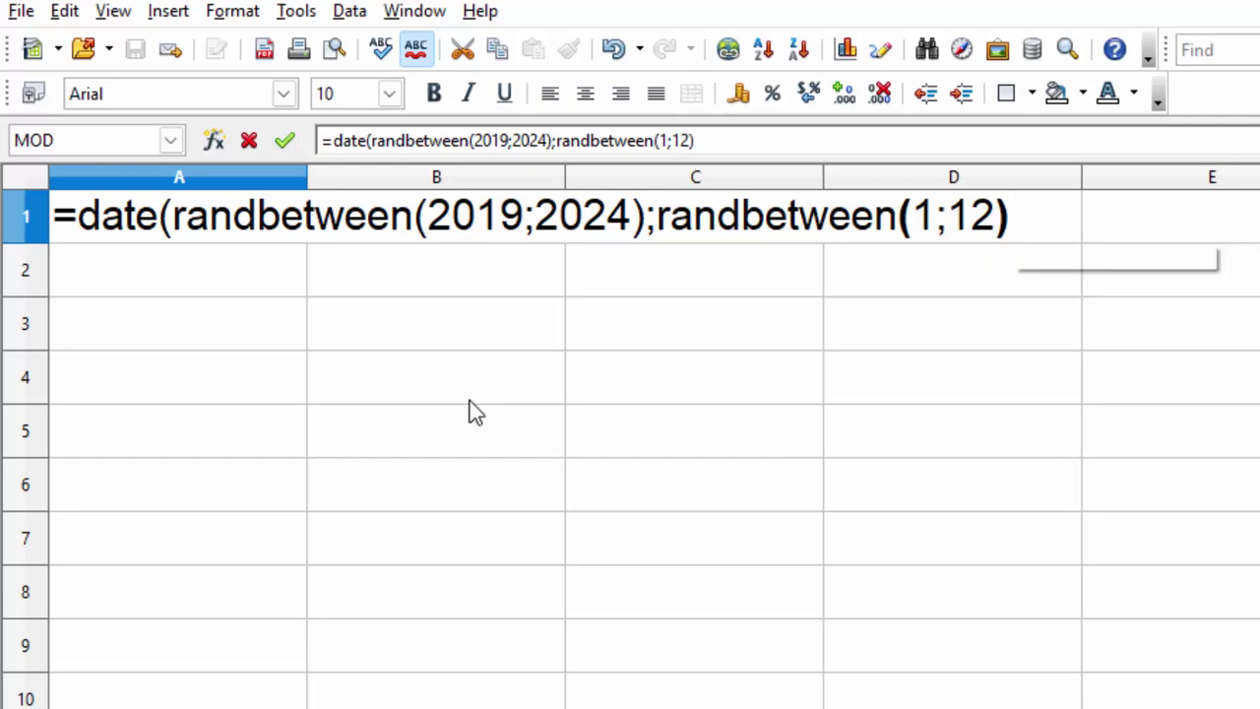
type(";")
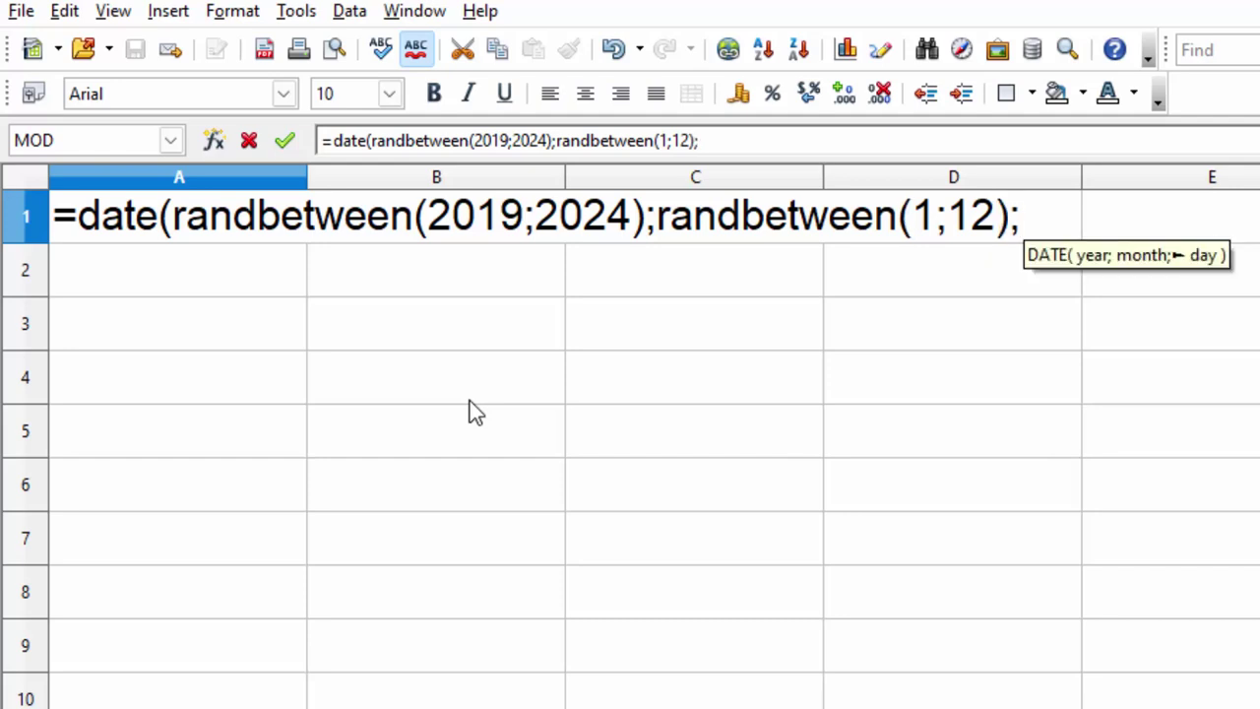
type("be")
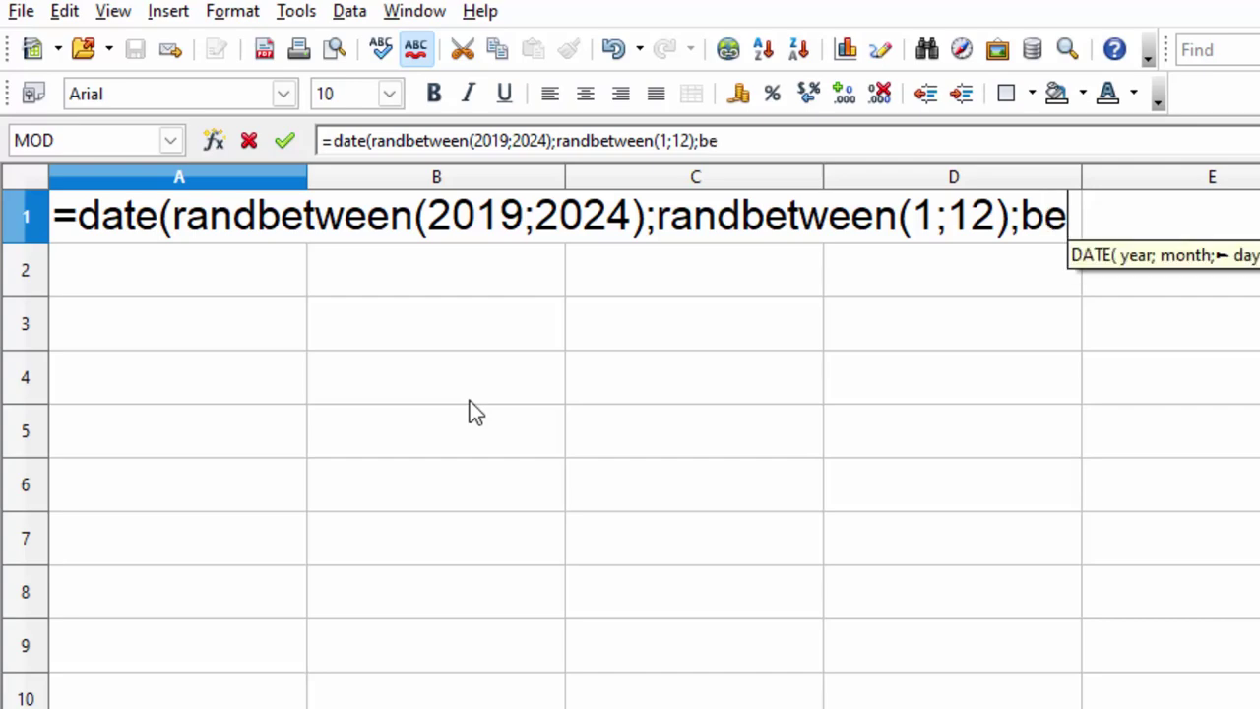
key("BackSpace")
key("BackSpace")
type("ra")
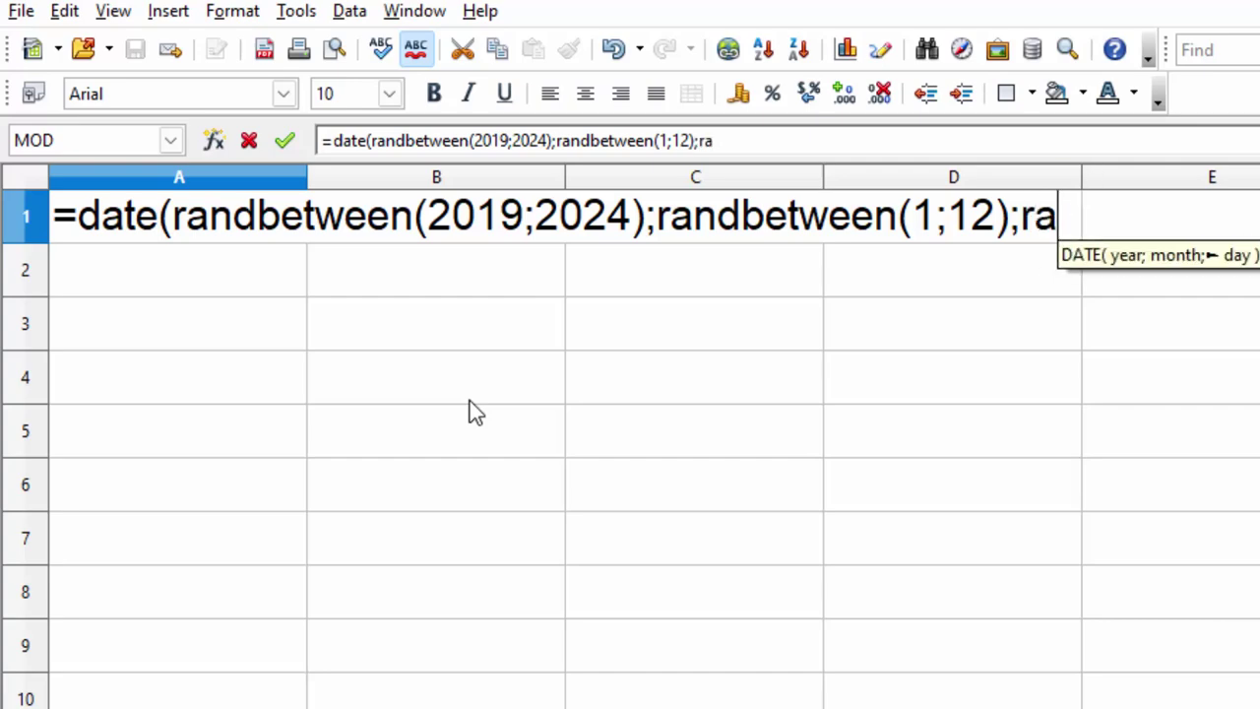
type("n")
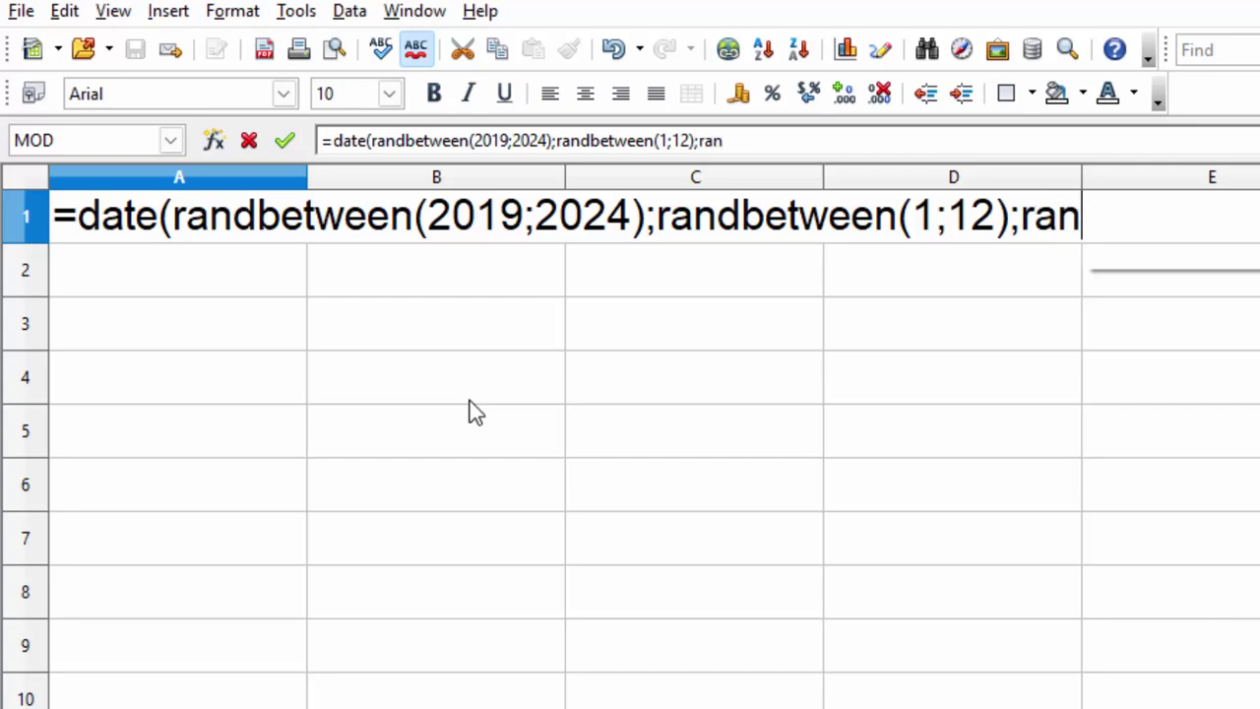
type("dbetwe")
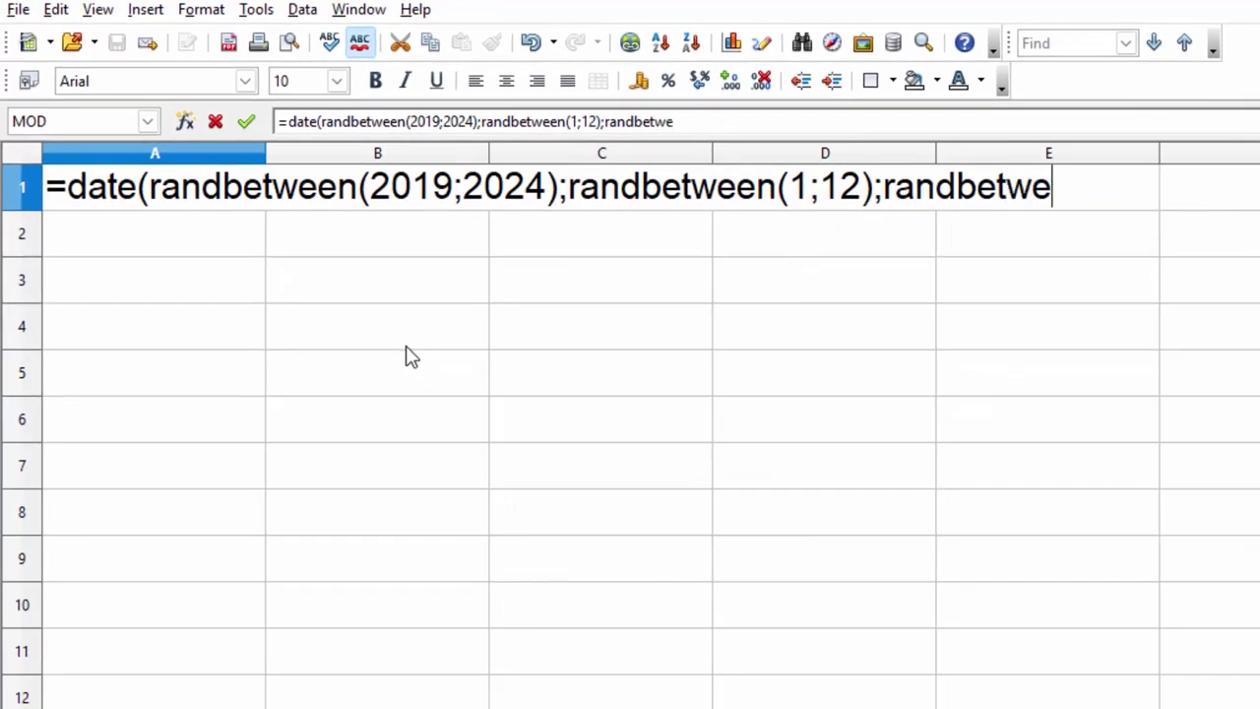
type("en(")
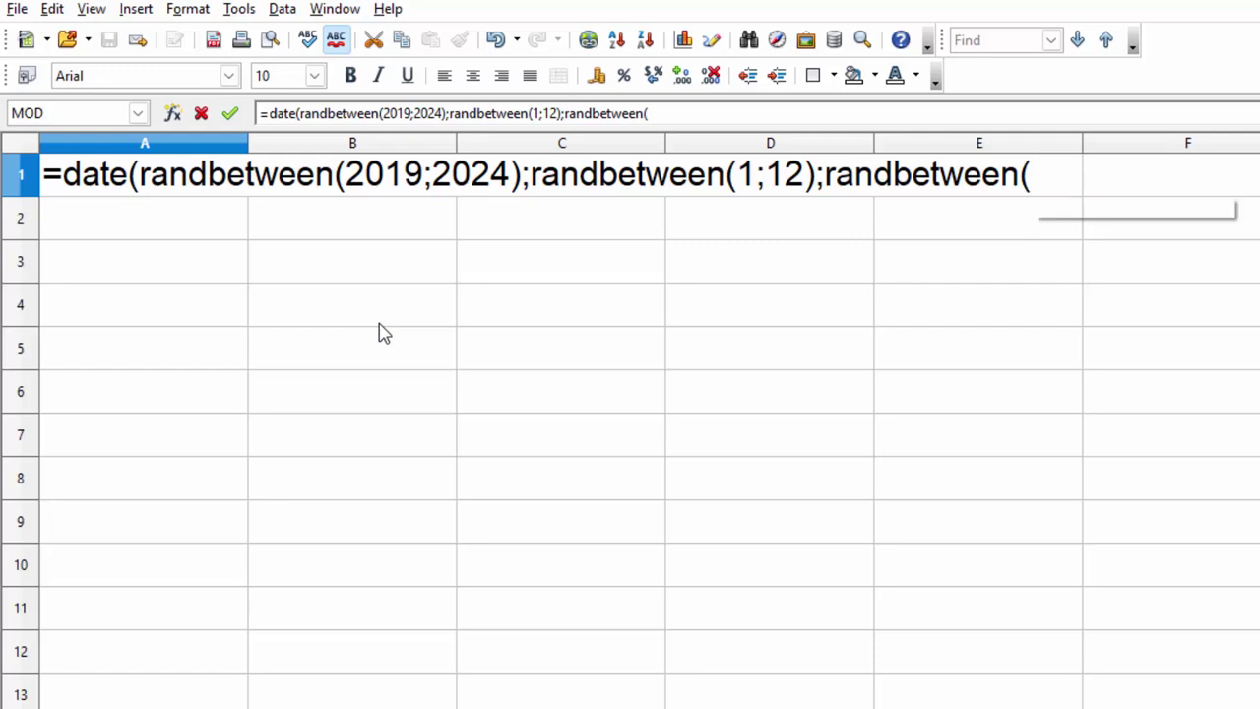
type("1;3")
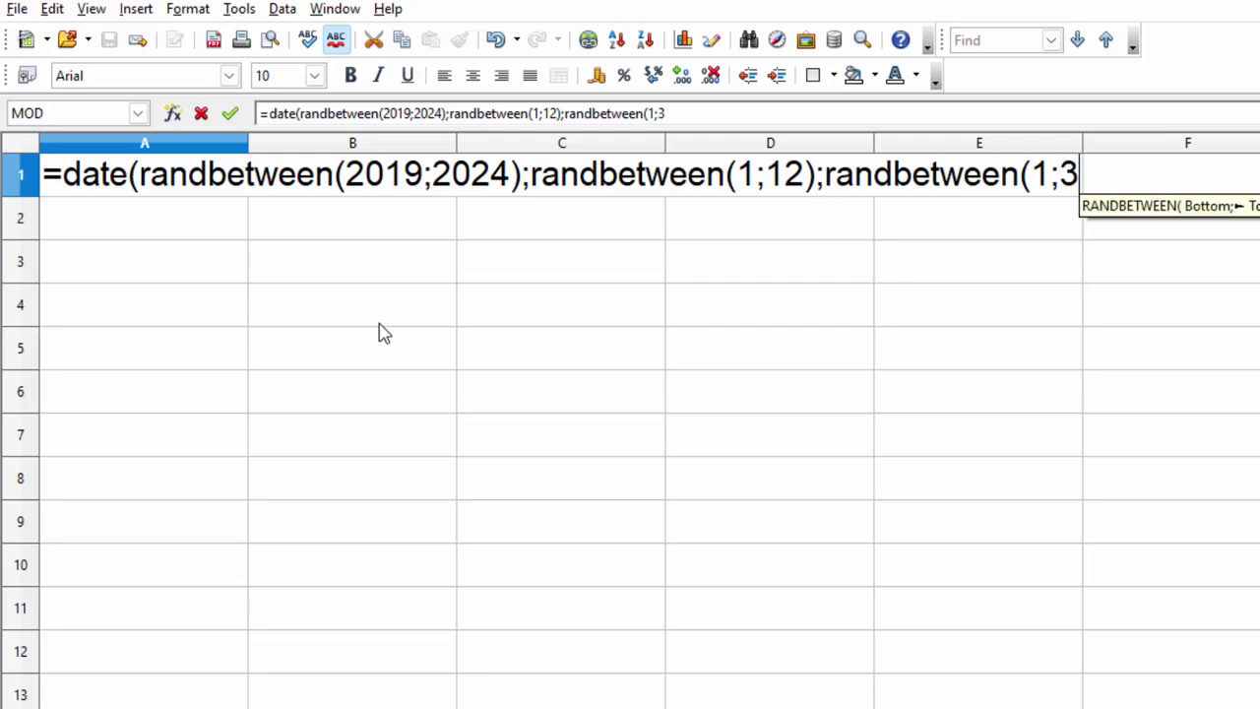
type("1")
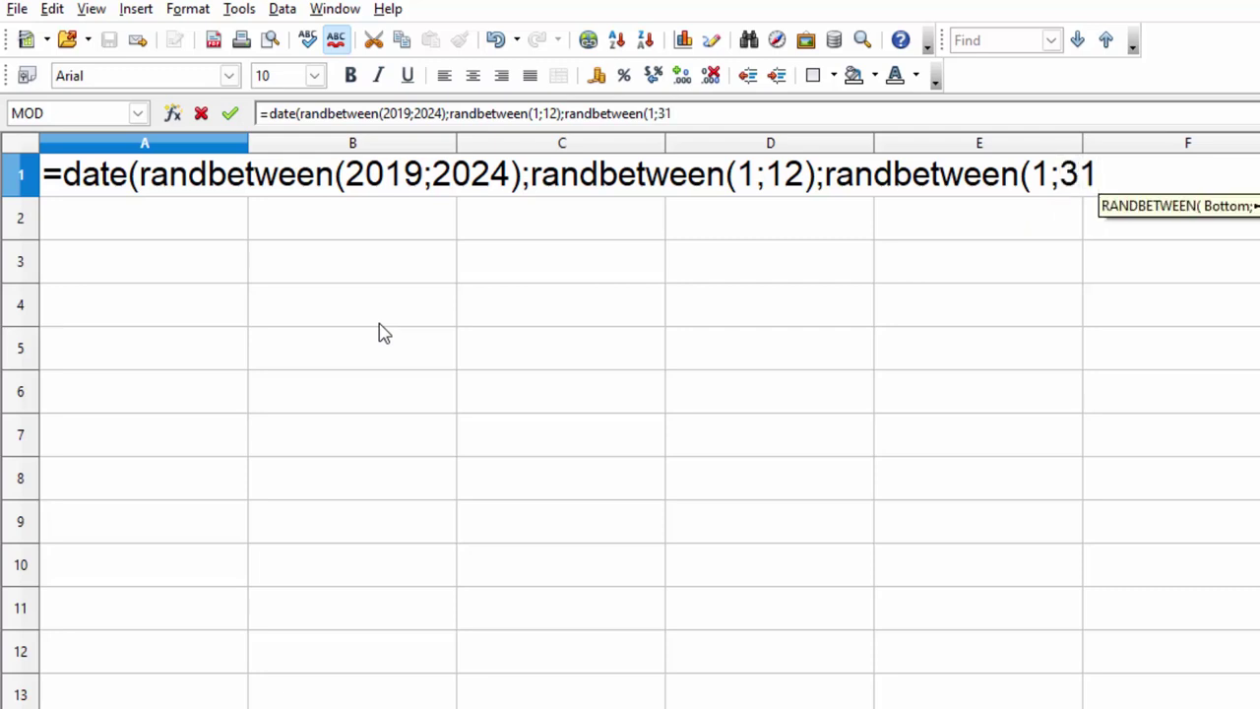
type("))")
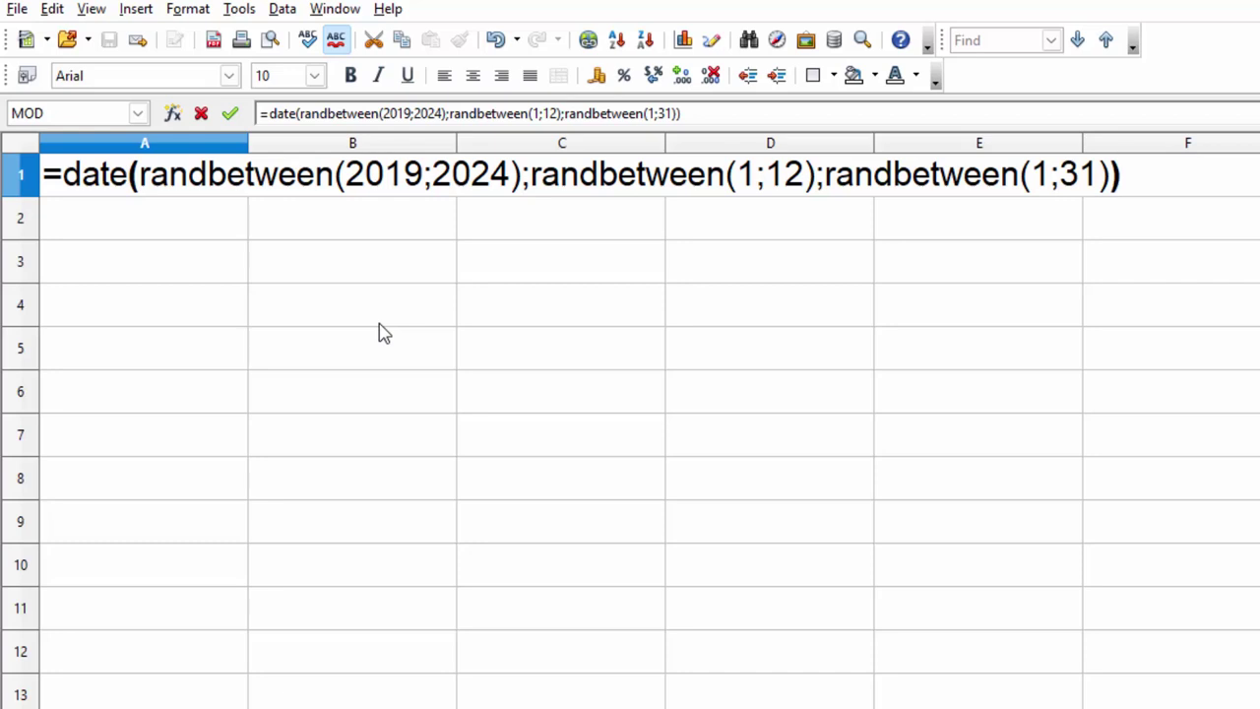
type(")")
- Commit the A1 formula, then fill it across to E1 and down to row 10
type(")")
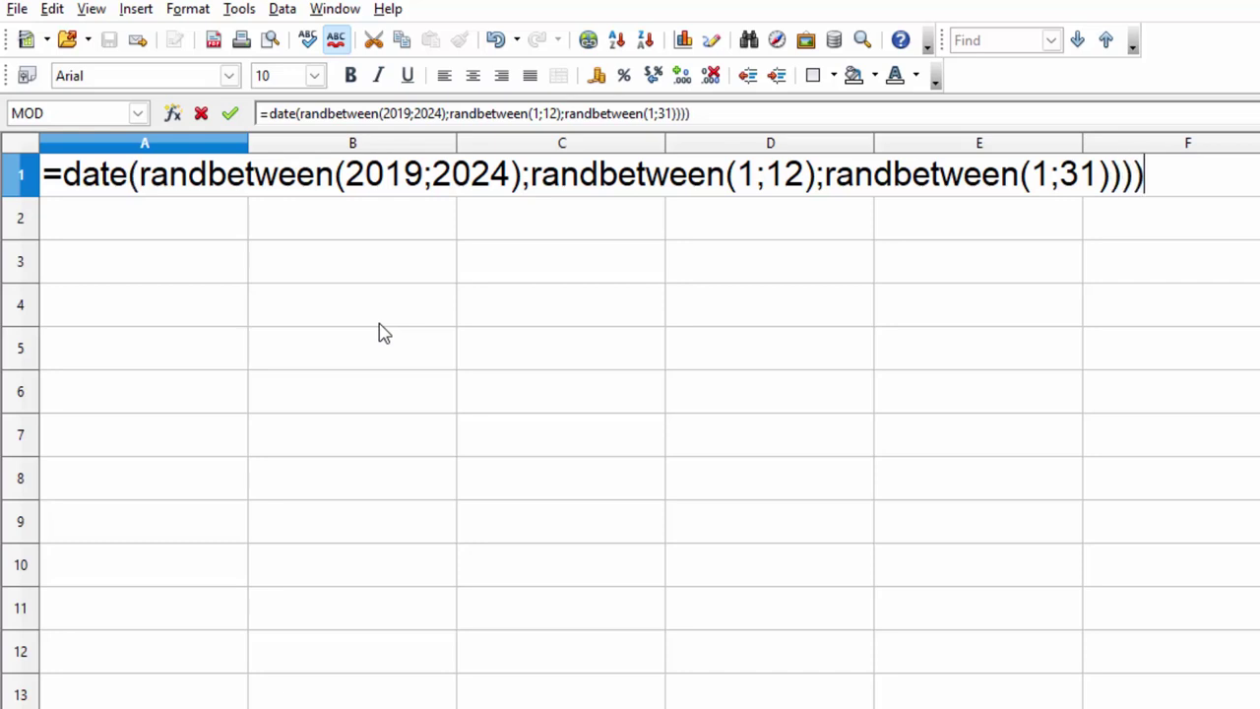
key("Return")
key("Return")
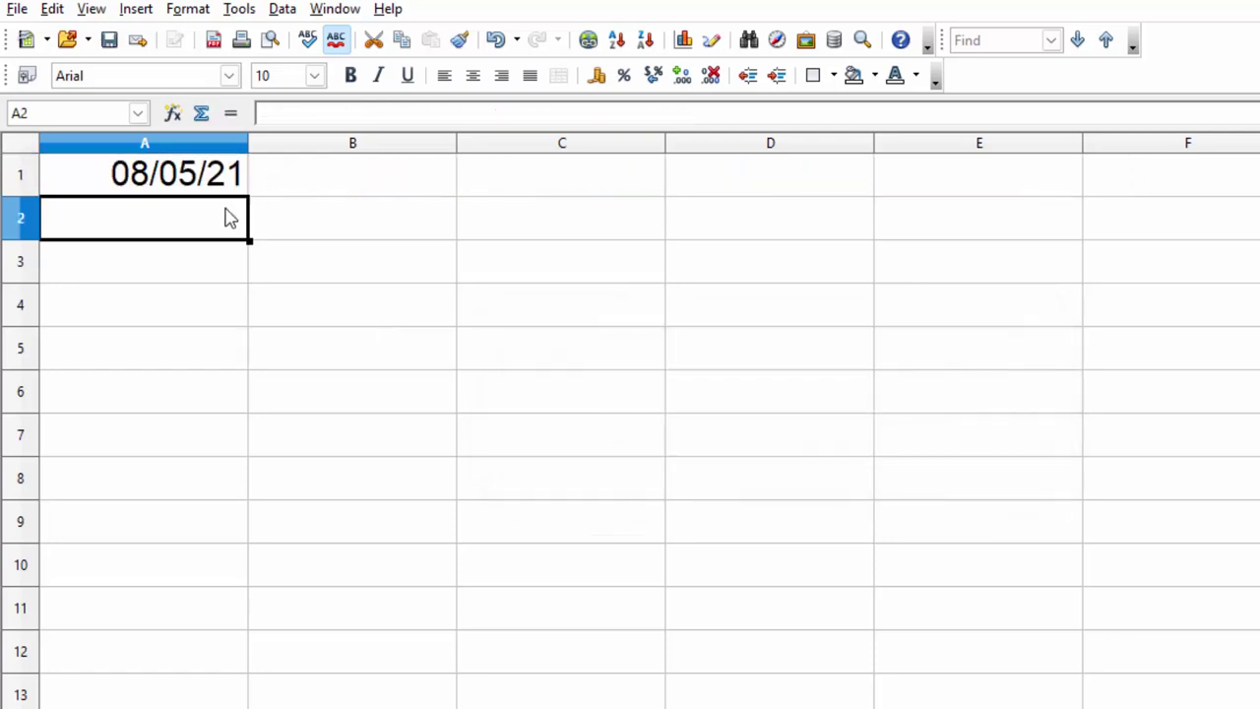
left_click(215, 189)
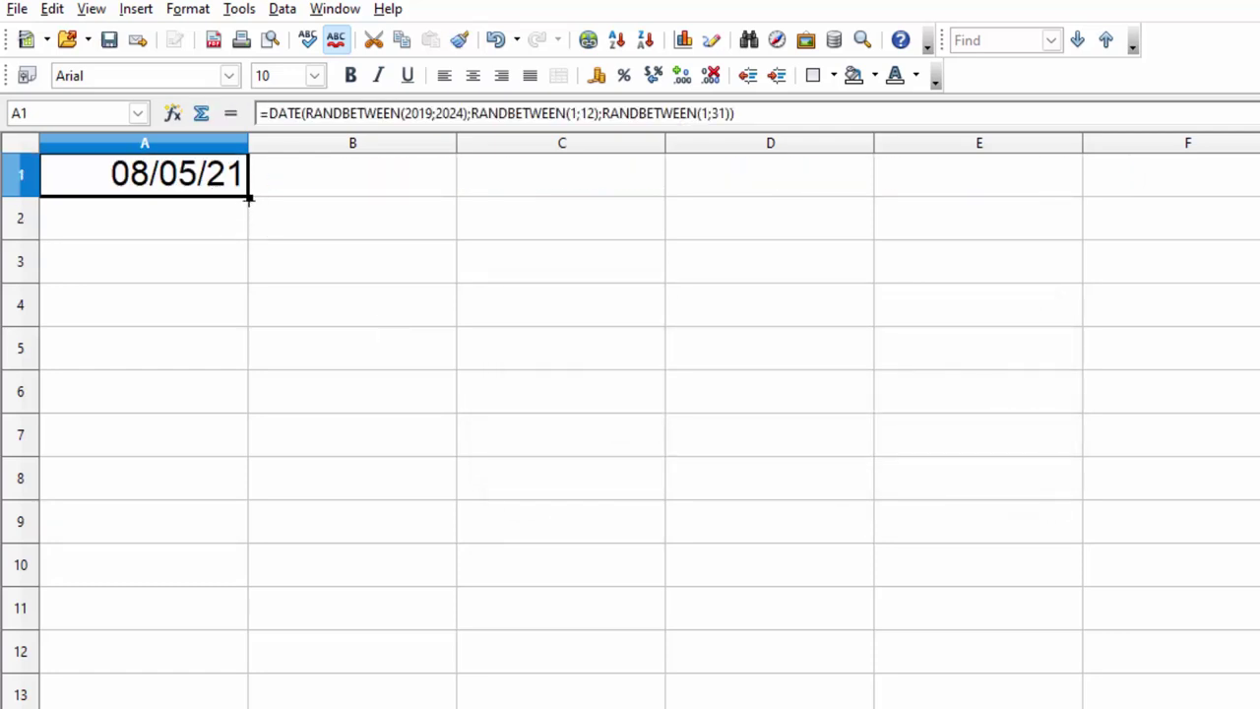
left_click_drag(248, 198, 719, 309)
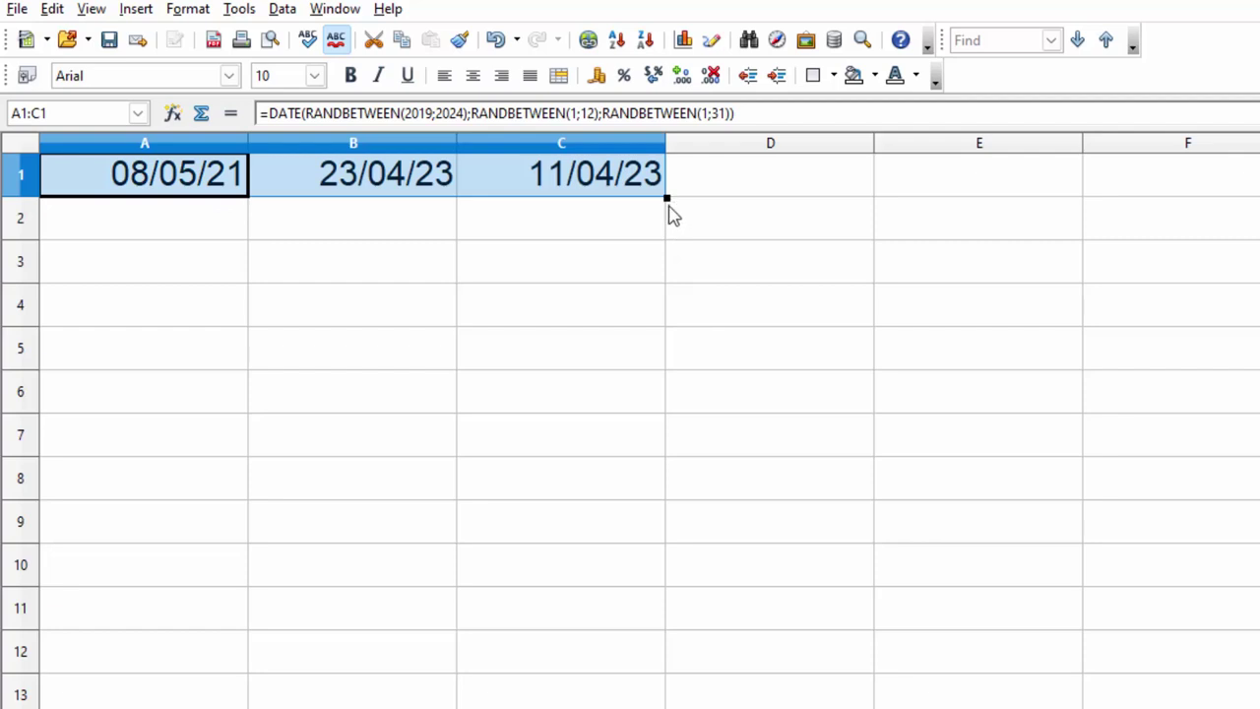
left_click_drag(667, 198, 788, 212)
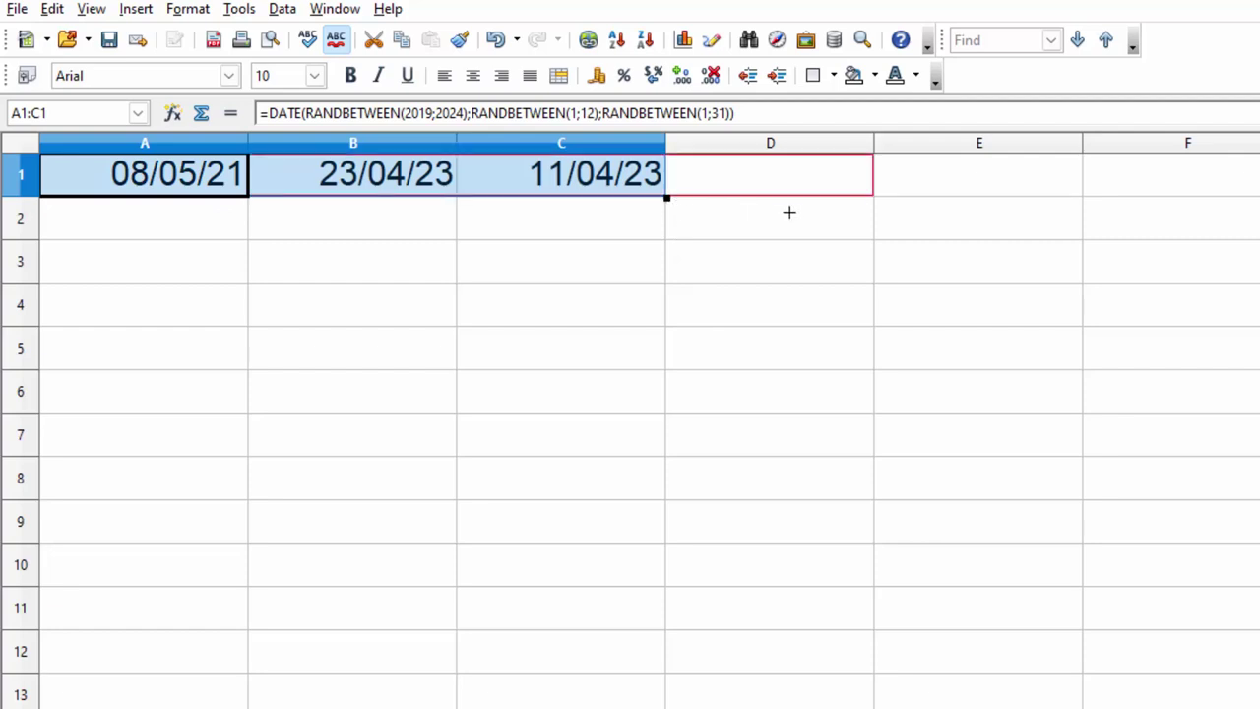
left_click_drag(973, 200, 1073, 206)
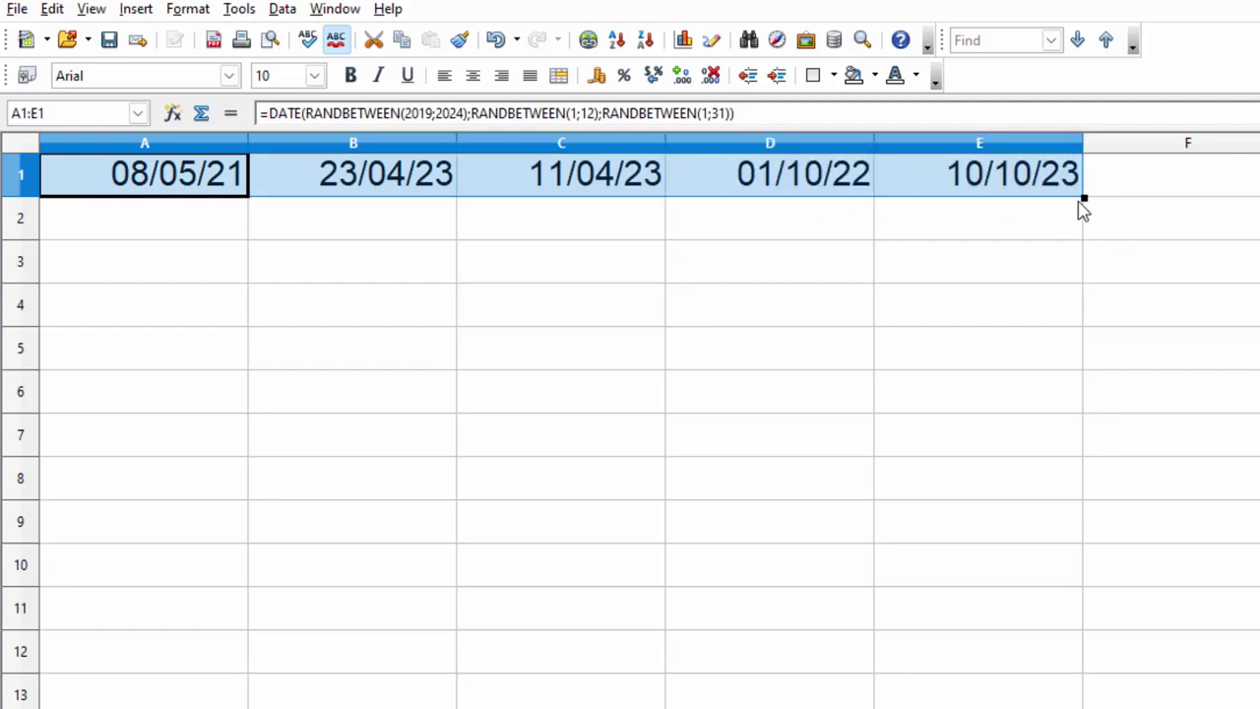
left_click_drag(1071, 310, 1018, 598)
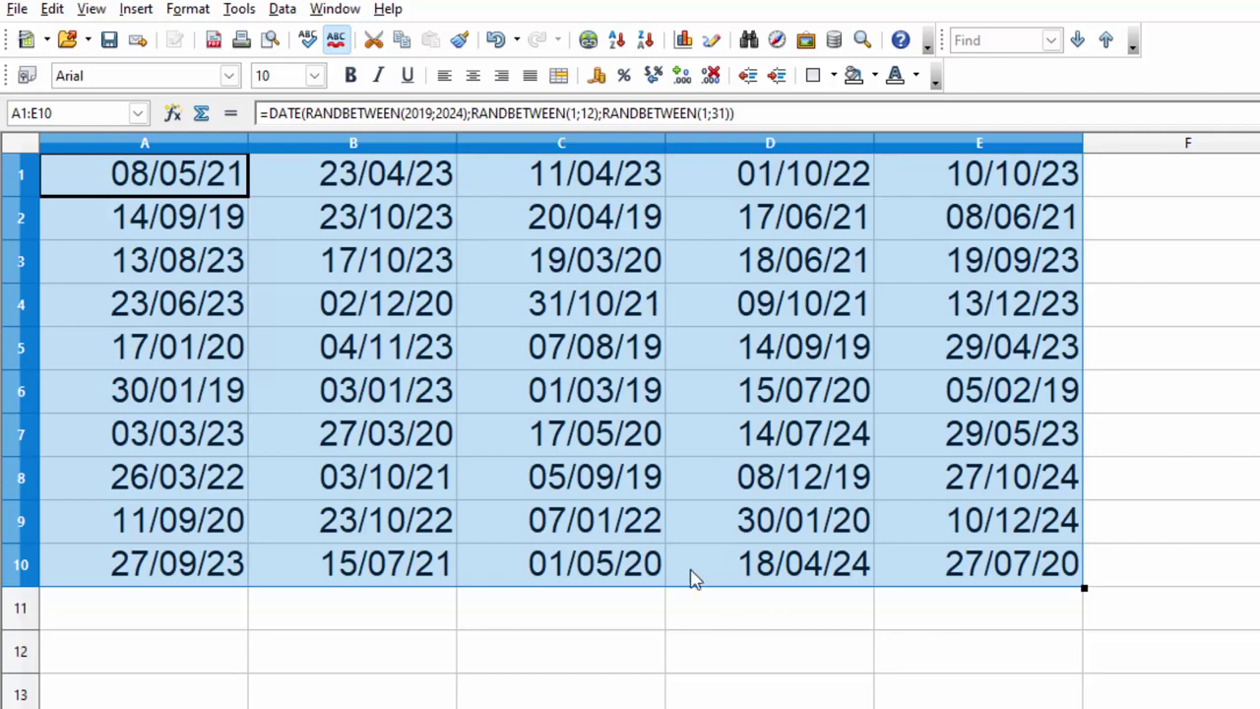
- Click around the date grid and inspect the formula behind the date in E9
left_click(1176, 410)
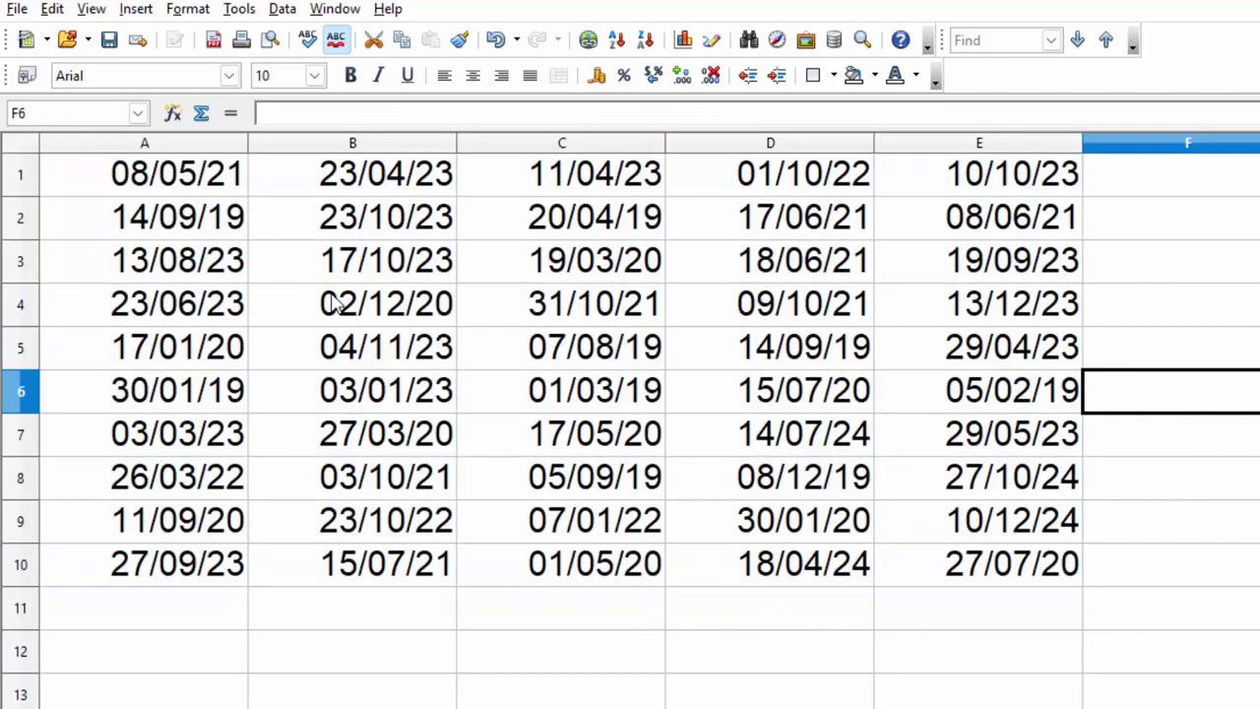
left_click(440, 653)
left_click(569, 626)
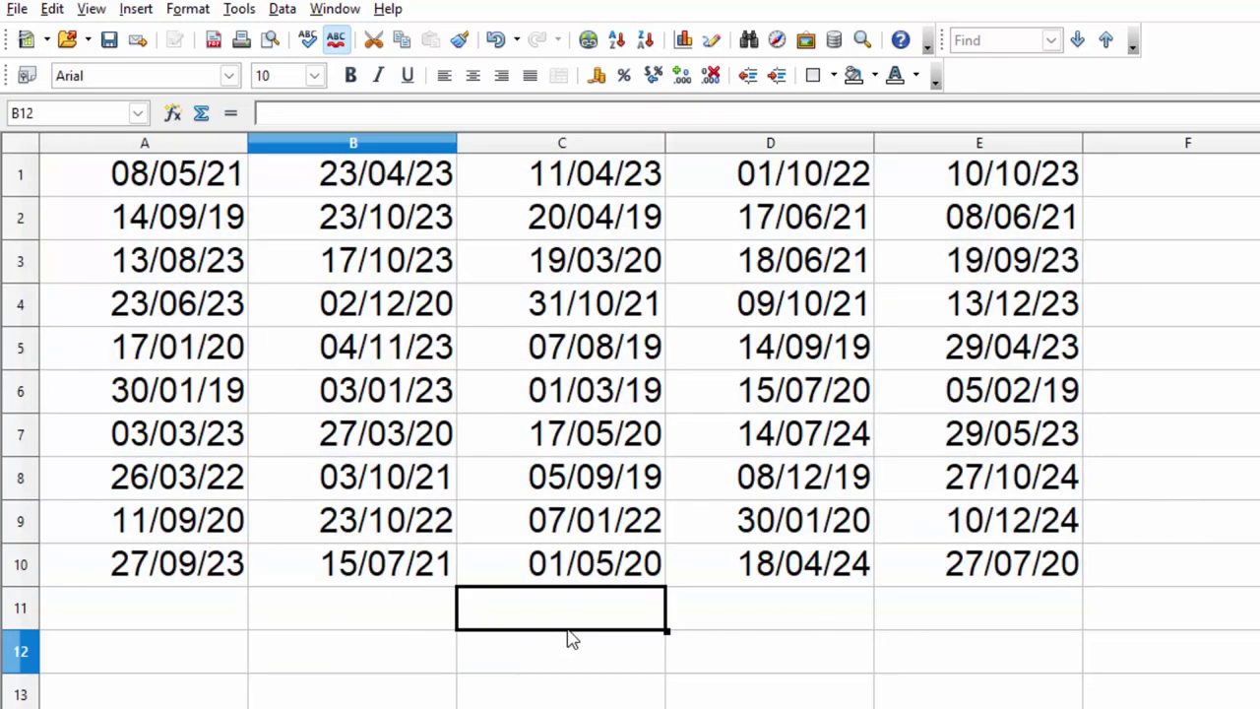
left_click(681, 626)
left_click(748, 642)
left_click(879, 646)
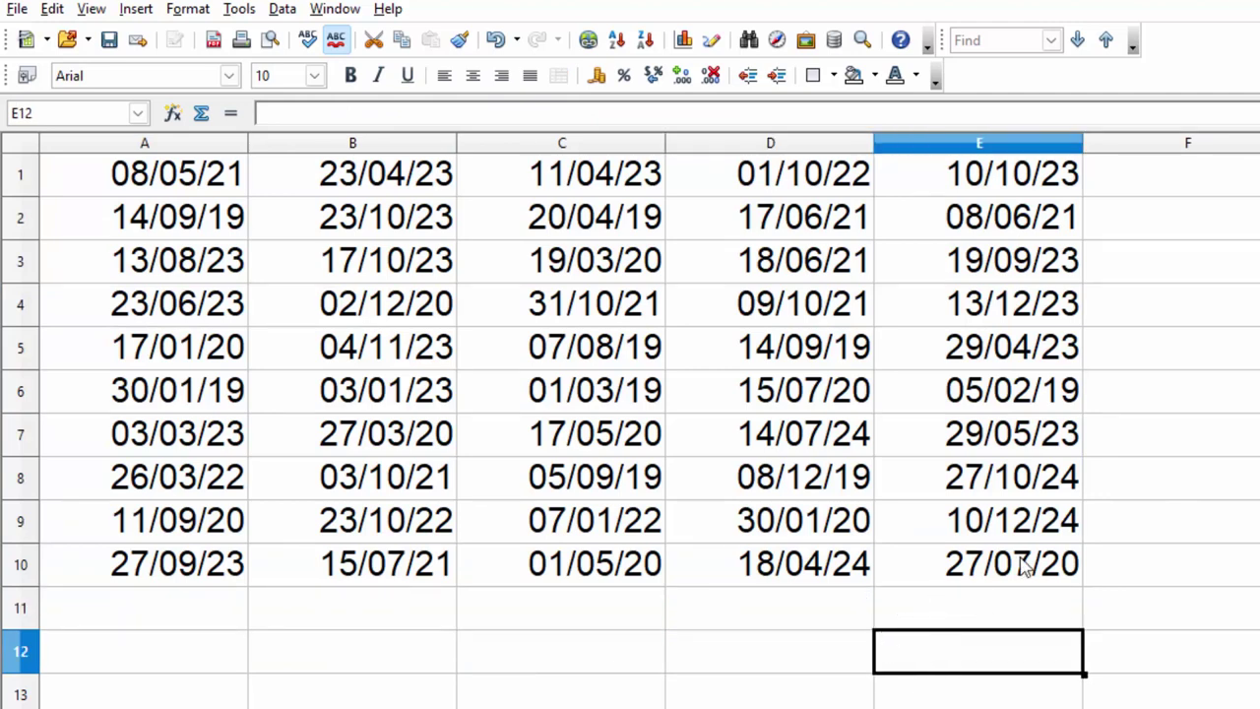
left_click(1093, 522)
left_click(1122, 398)
double_click(1122, 395)
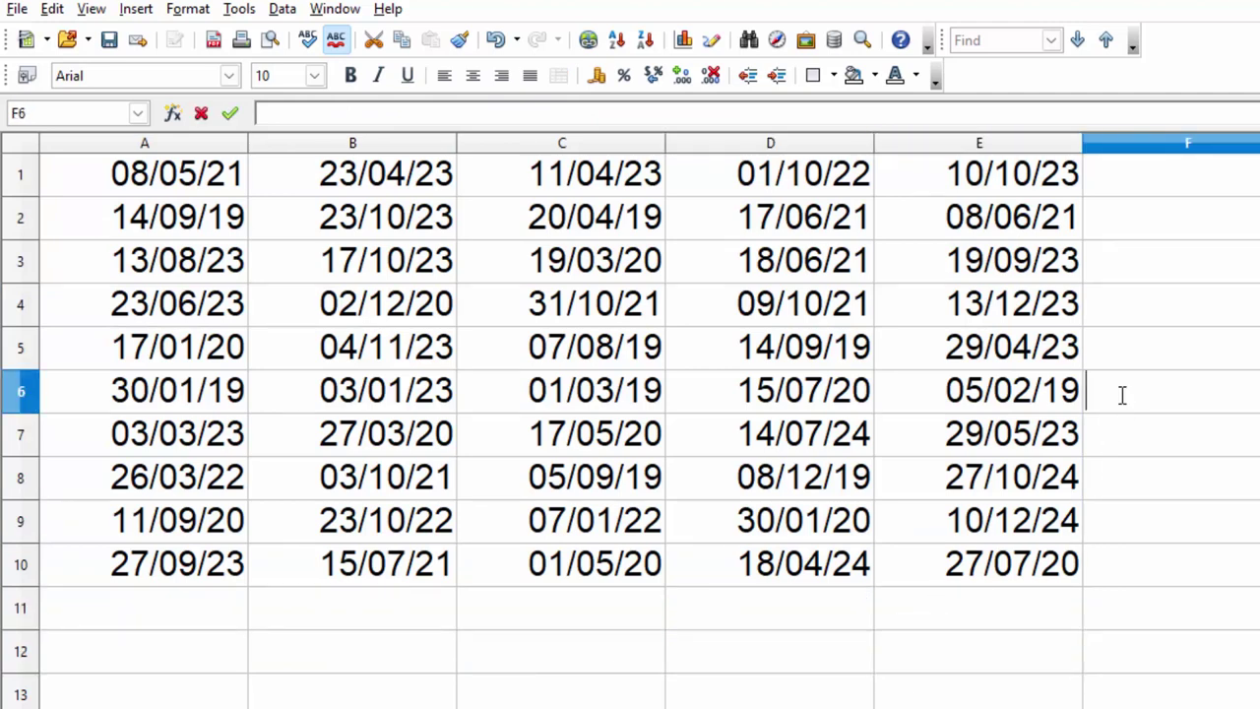
left_click(1064, 525)
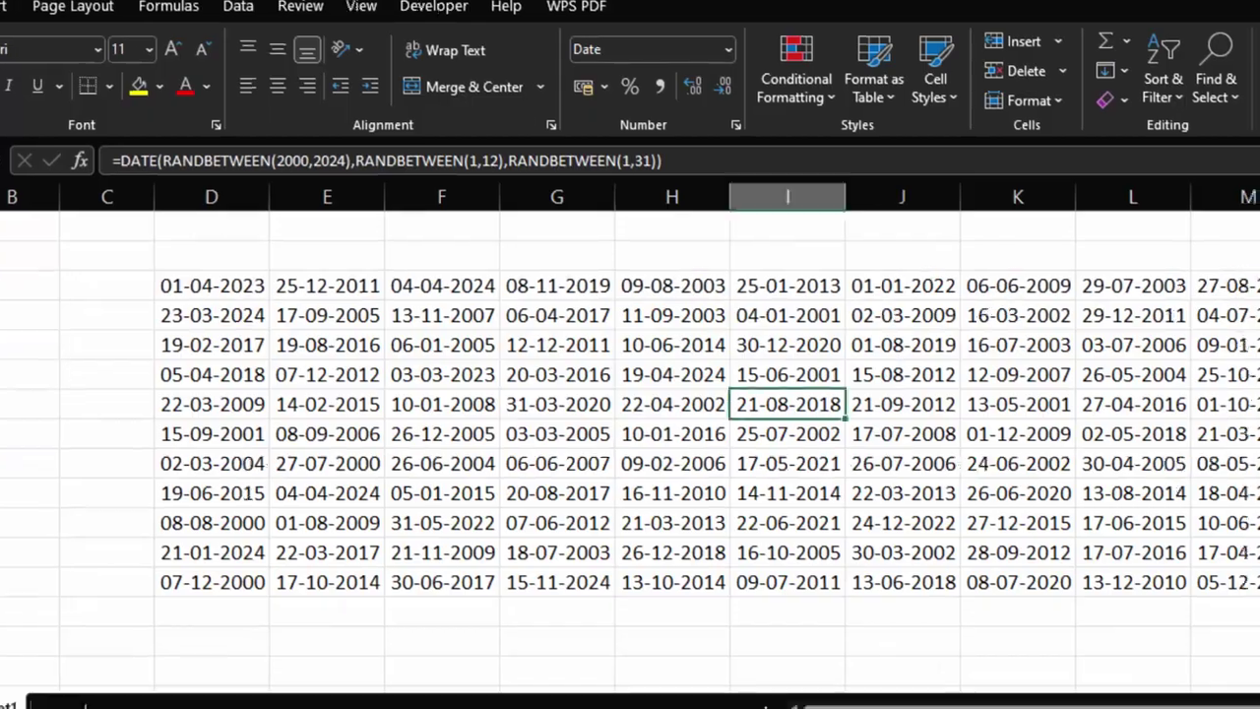
- Give the first date cell a yellow fill, then trigger recalculation so all random dates regenerate
left_click(128, 266)
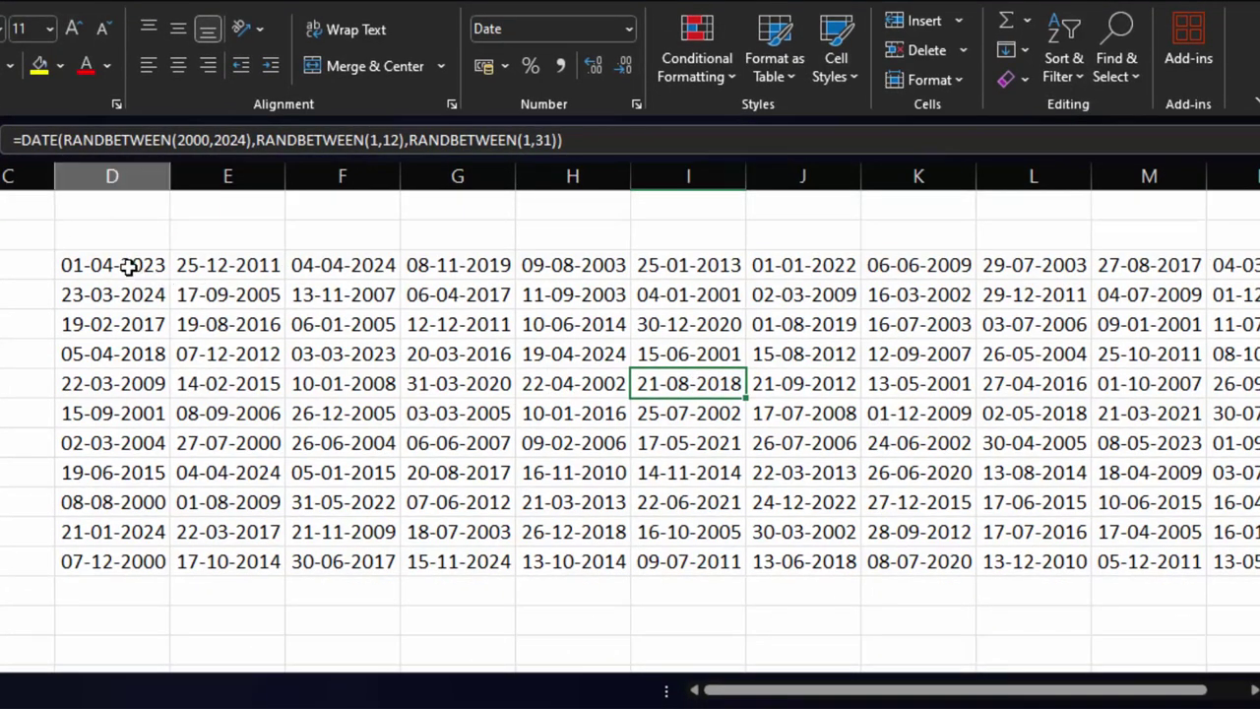
left_click(40, 66)
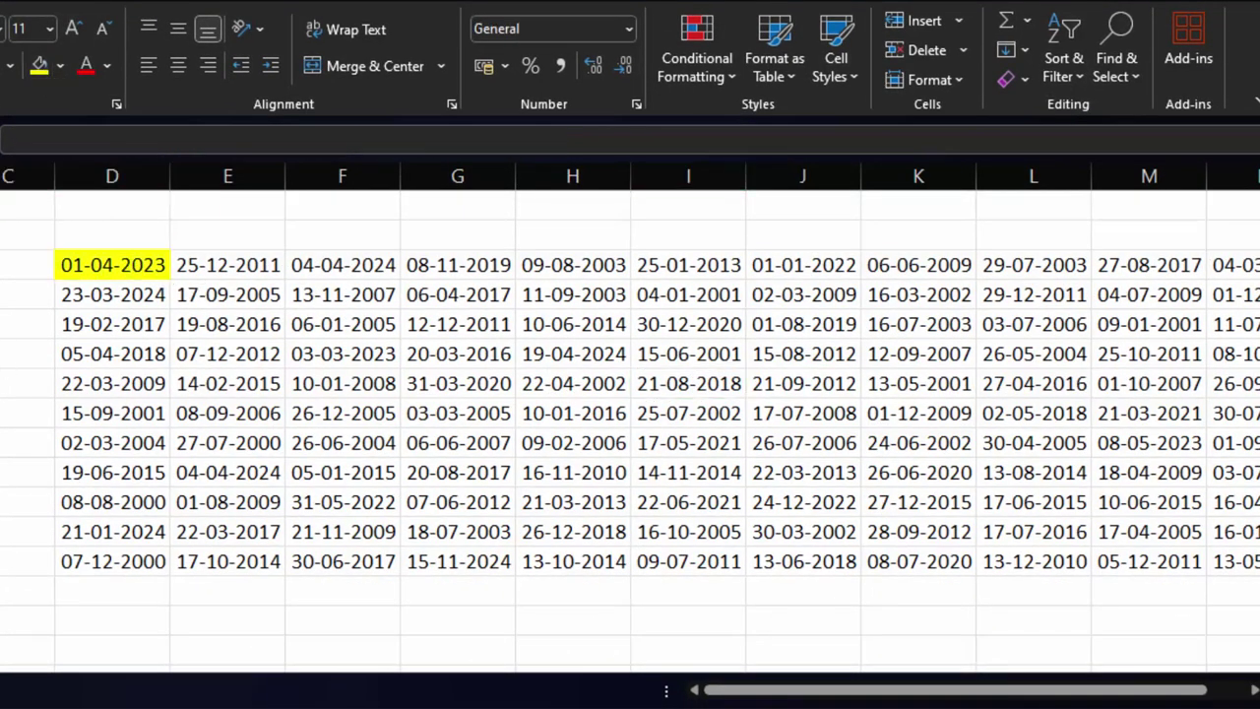
left_click(28, 443)
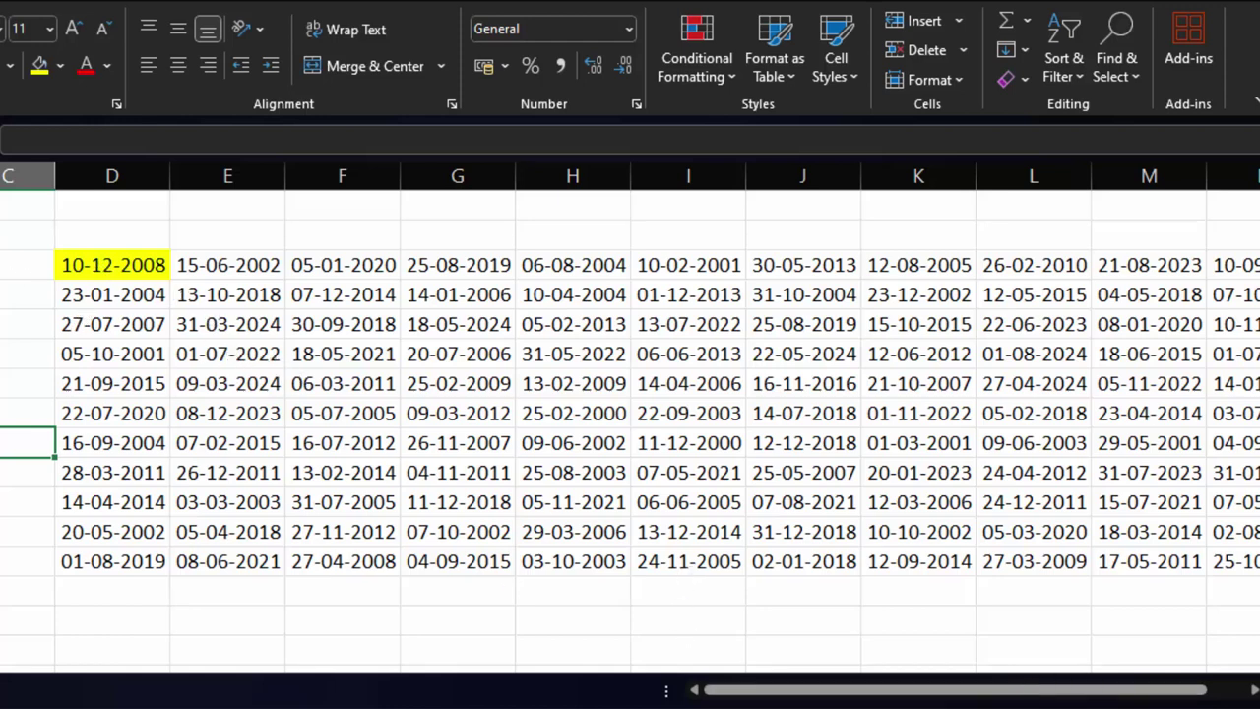
scroll(1250, 694, "right", 2)
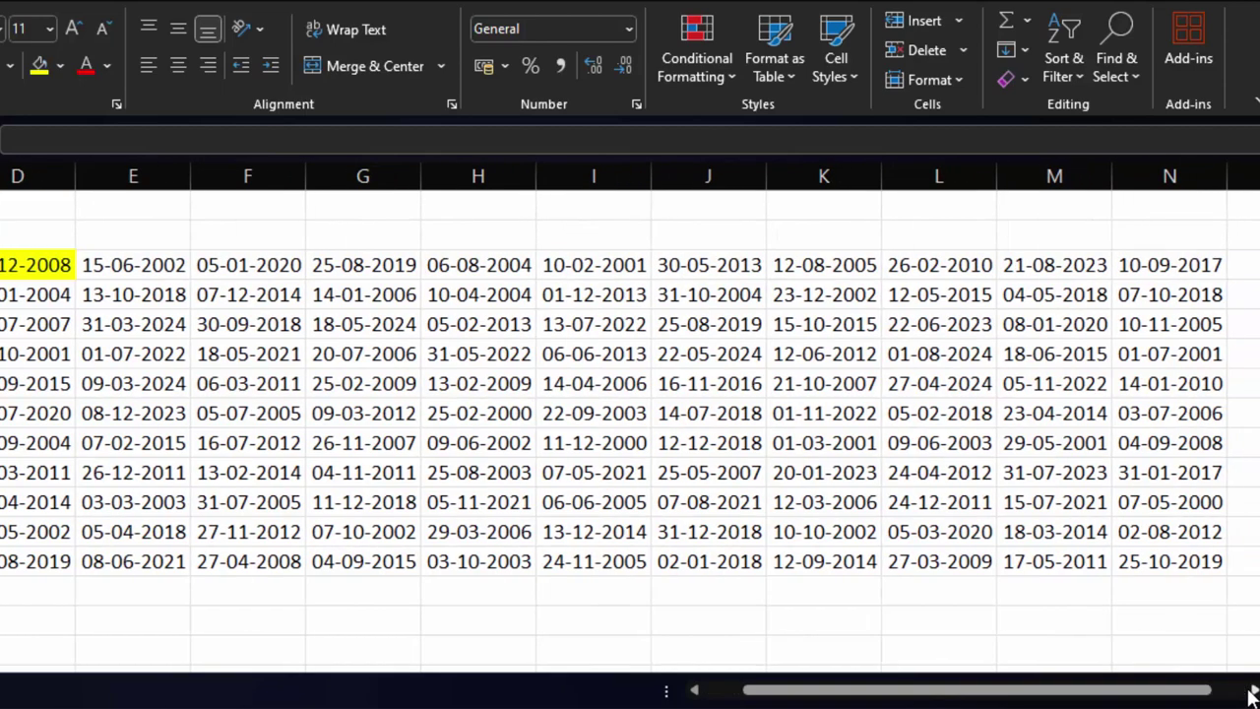
- Copy the whole date grid through N11 and paste it over itself as values
left_click(1073, 559)
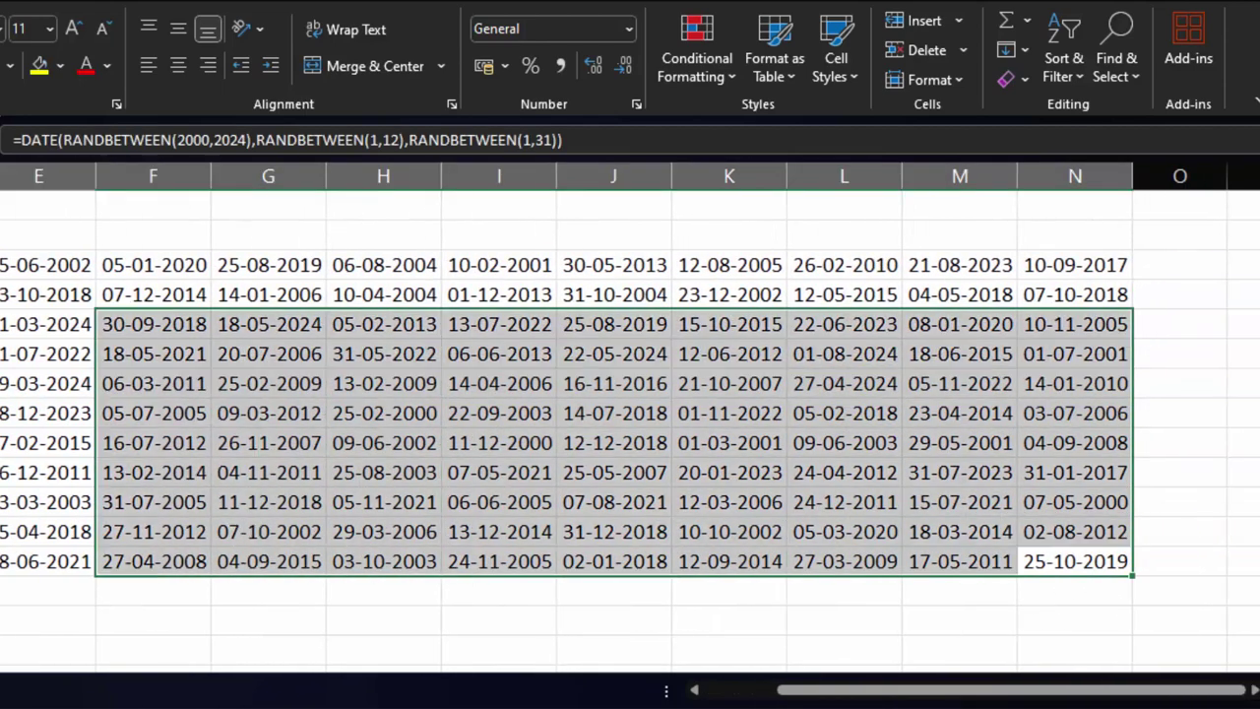
left_click_drag(1073, 559, 3, 266)
right_click(3, 275)
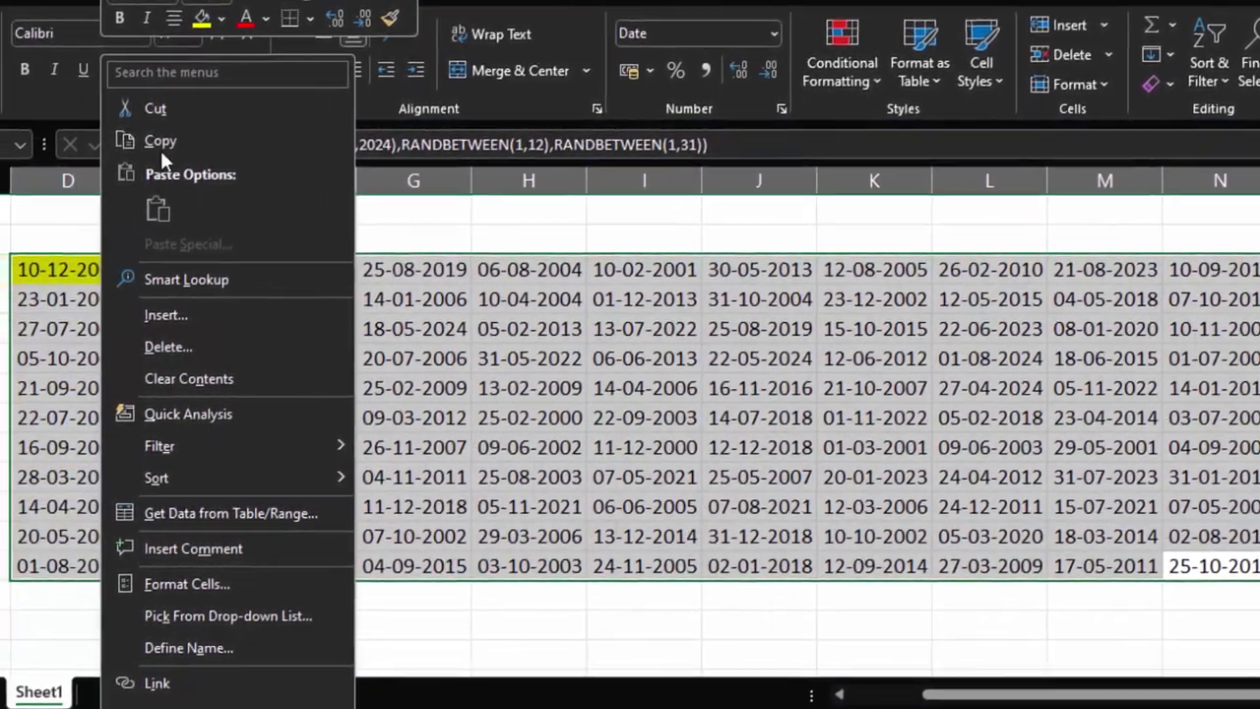
left_click(162, 146)
right_click(199, 386)
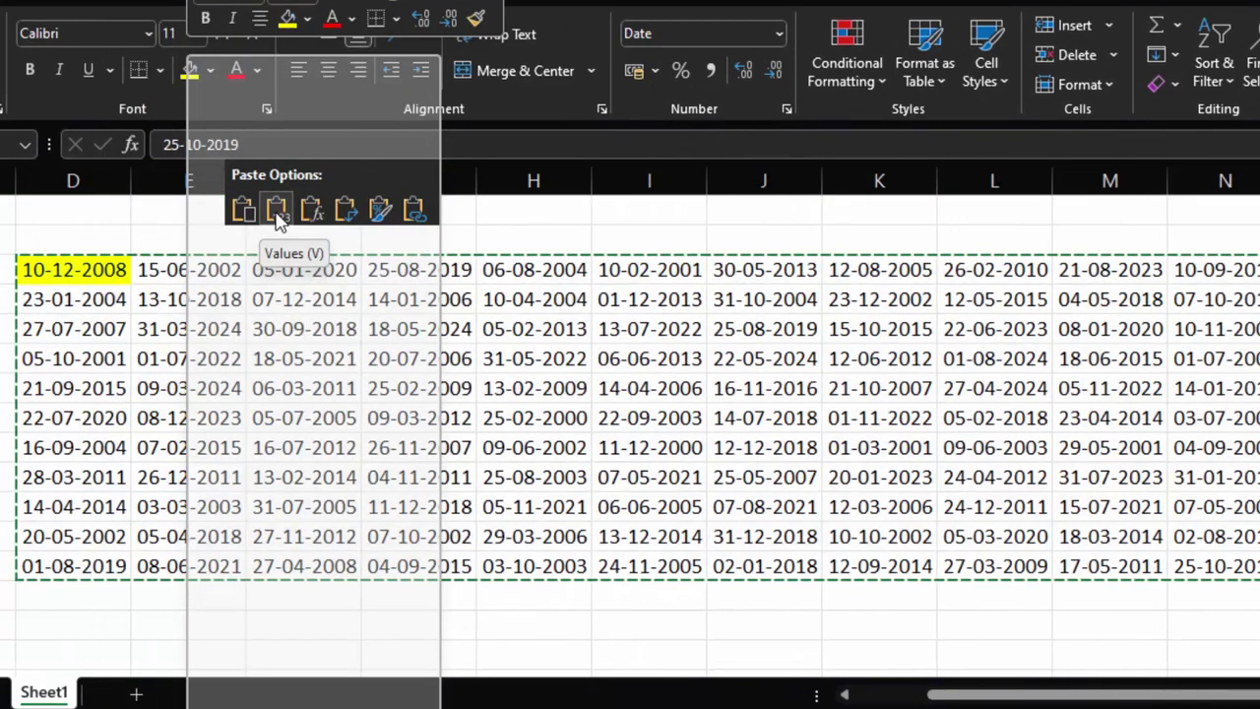
left_click(277, 219)
left_click(350, 408)
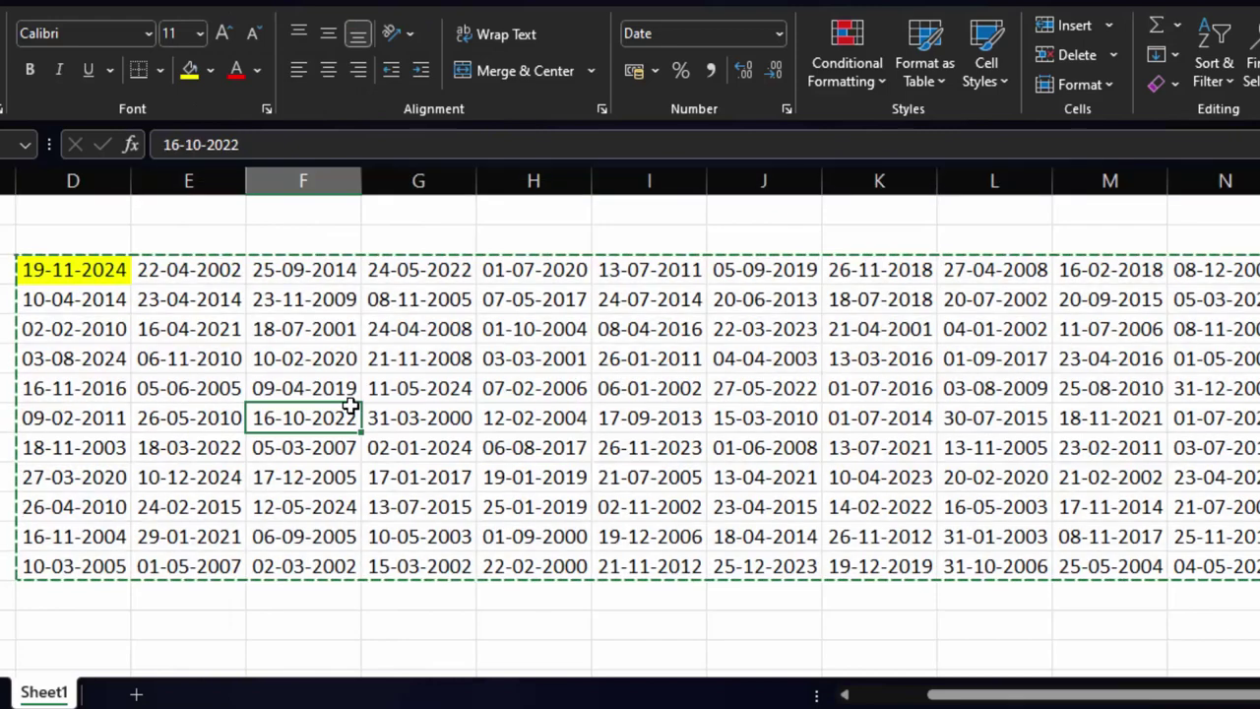
left_click(379, 390)
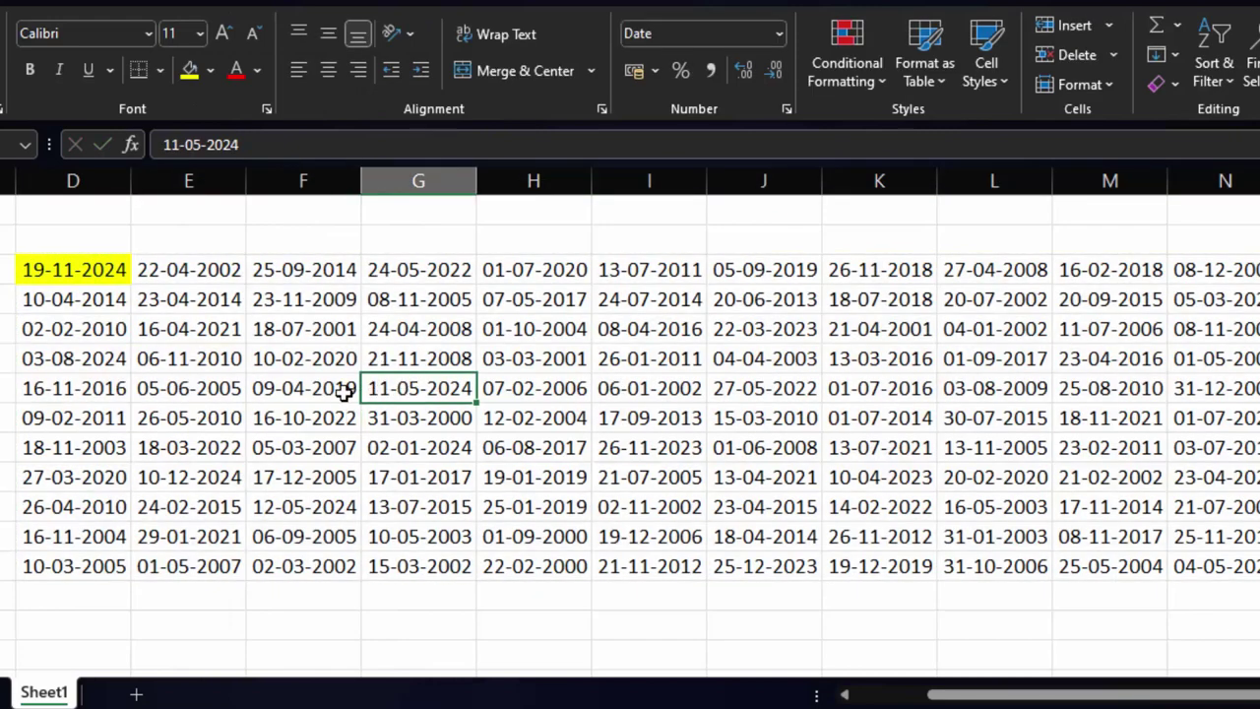